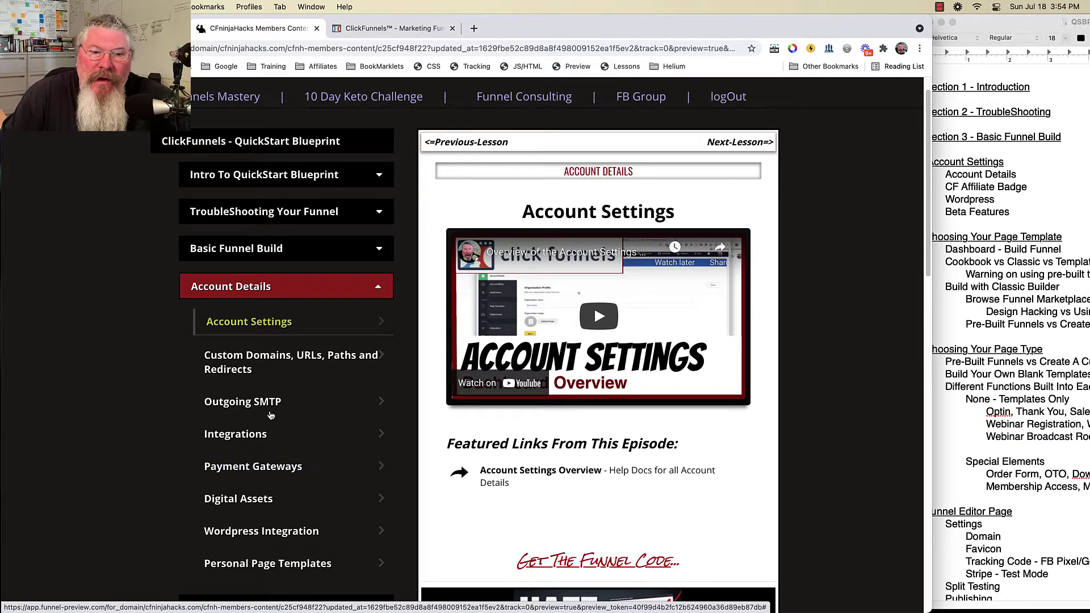
Step: Open the 'Custom Domains, URLs, Paths and Redirects' lesson from the CF Ninja Hacks sidebar
click(275, 366)
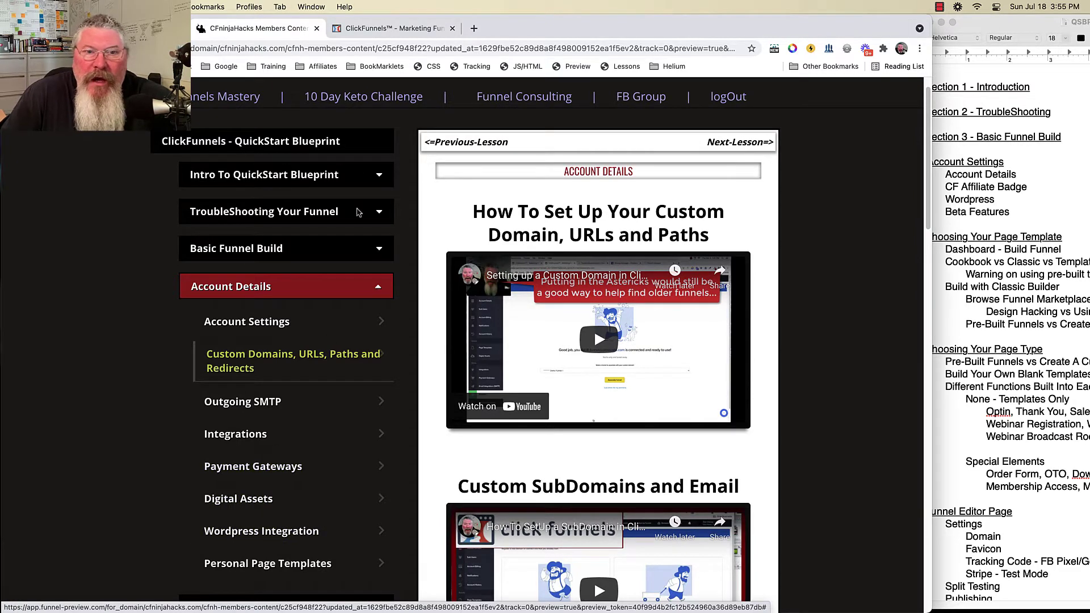
Step: Open the ClickFunnels account details and expand the subdomain and affiliate settings
click(384, 31)
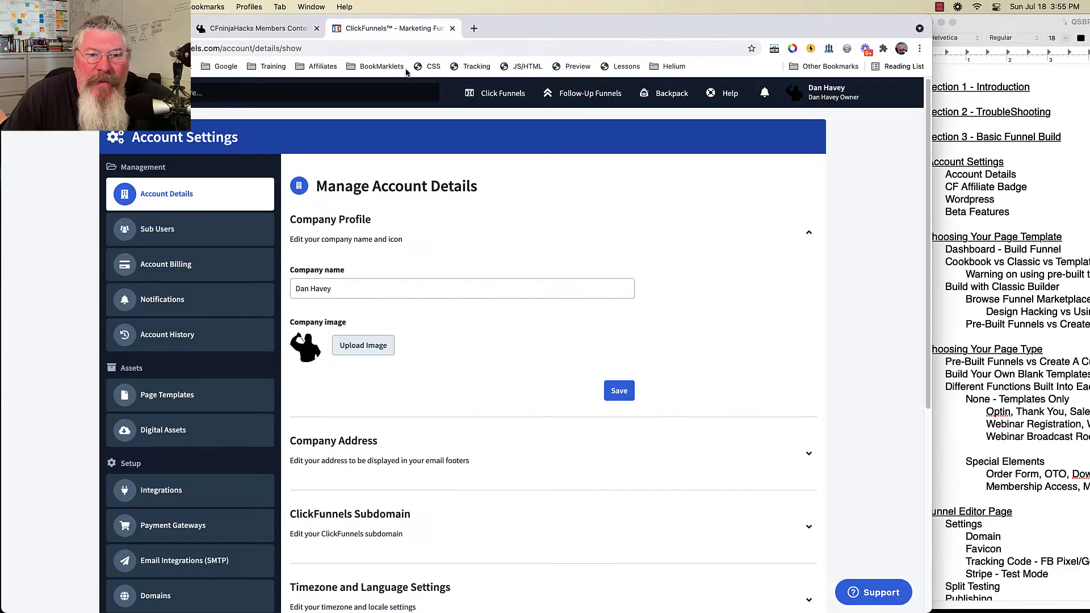
click(826, 96)
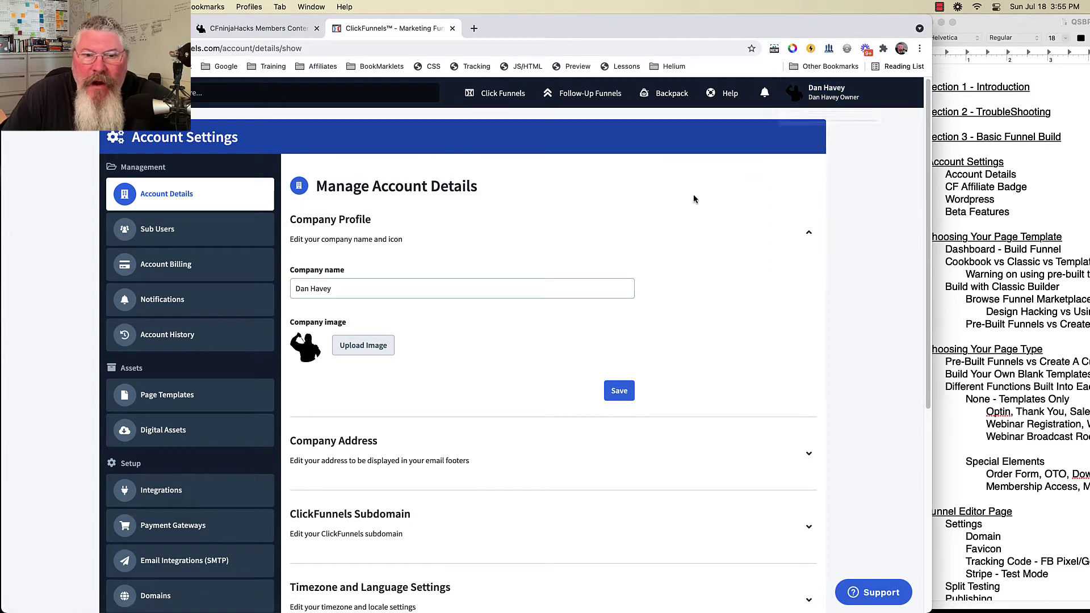
scroll(698, 198, down, 2)
scroll(698, 197, down, 7)
scroll(698, 198, down, 3)
click(418, 195)
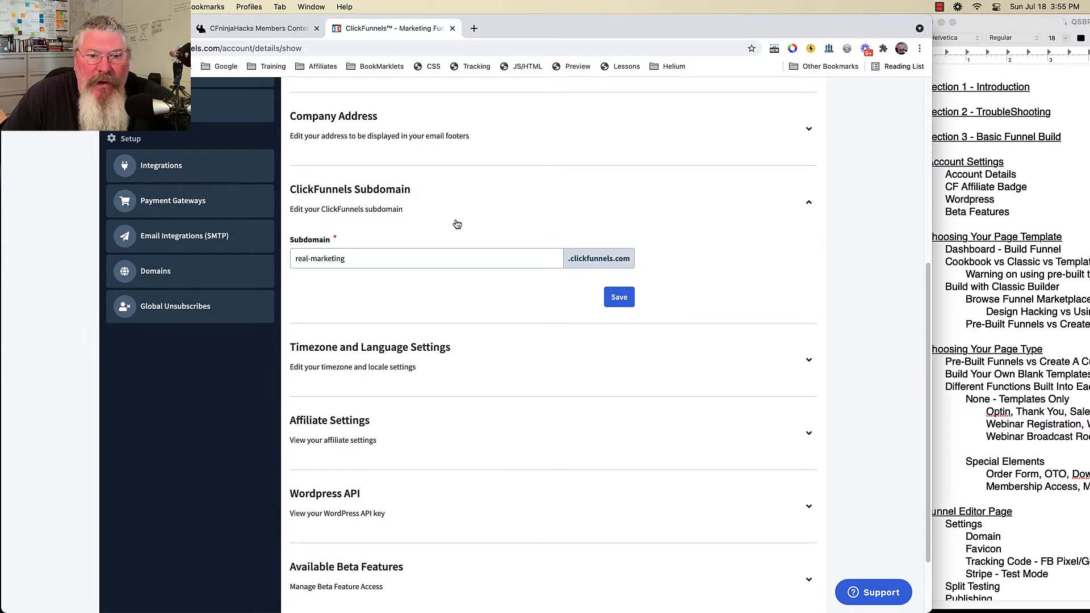
click(459, 424)
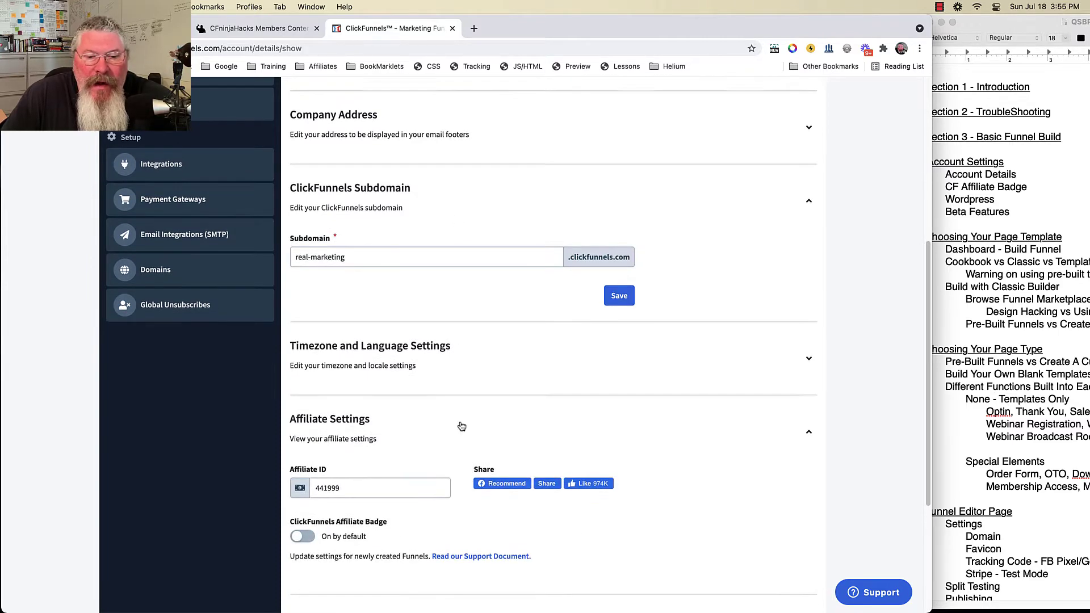
scroll(461, 426, down, 4)
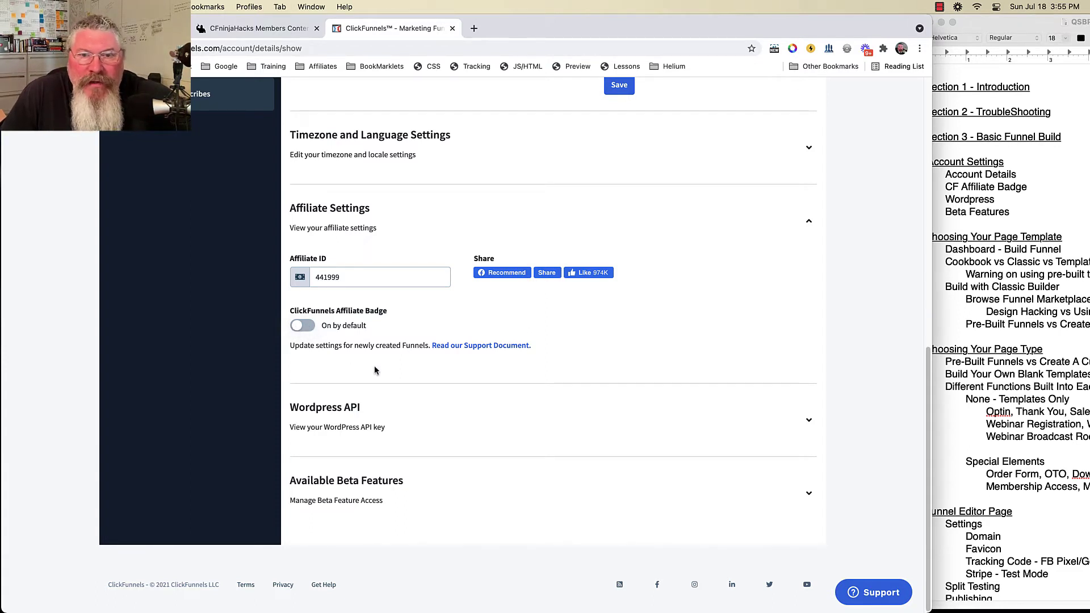
Step: Reveal and hide the WordPress API key, then return to the course lesson
click(433, 418)
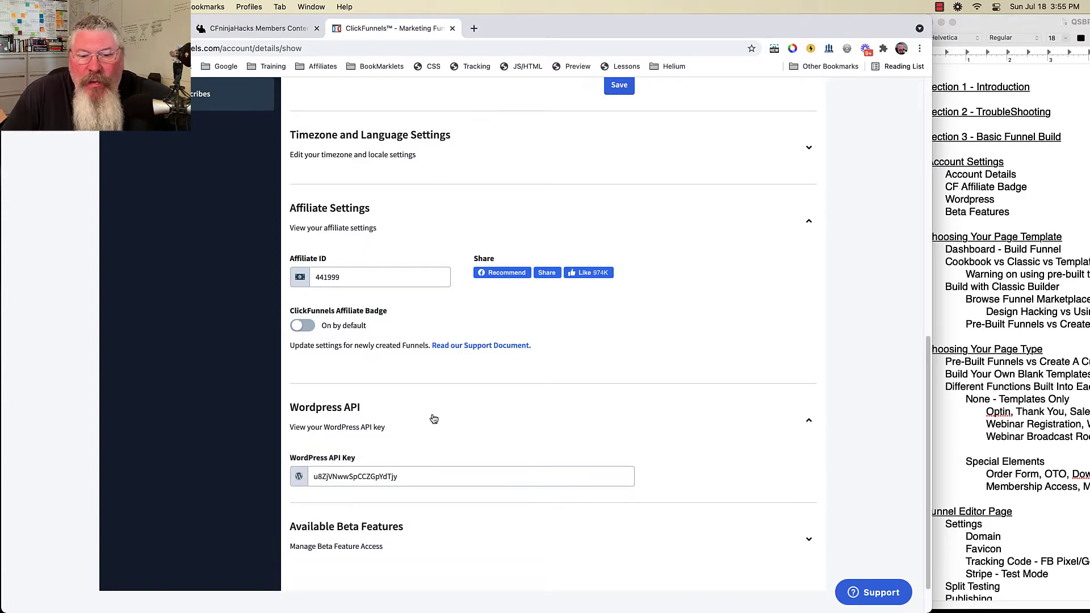
click(433, 418)
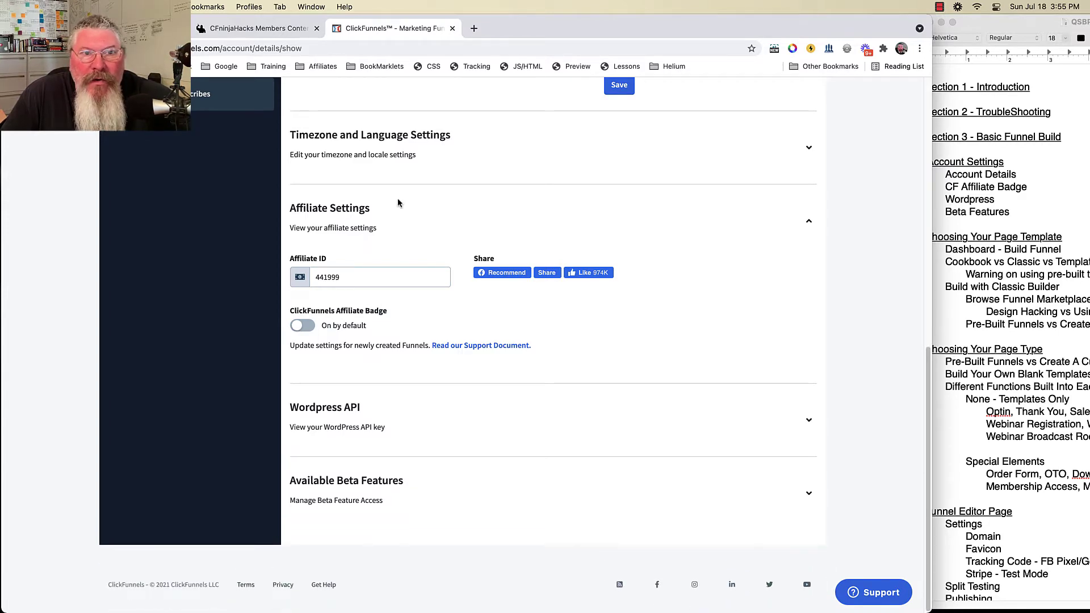
click(277, 32)
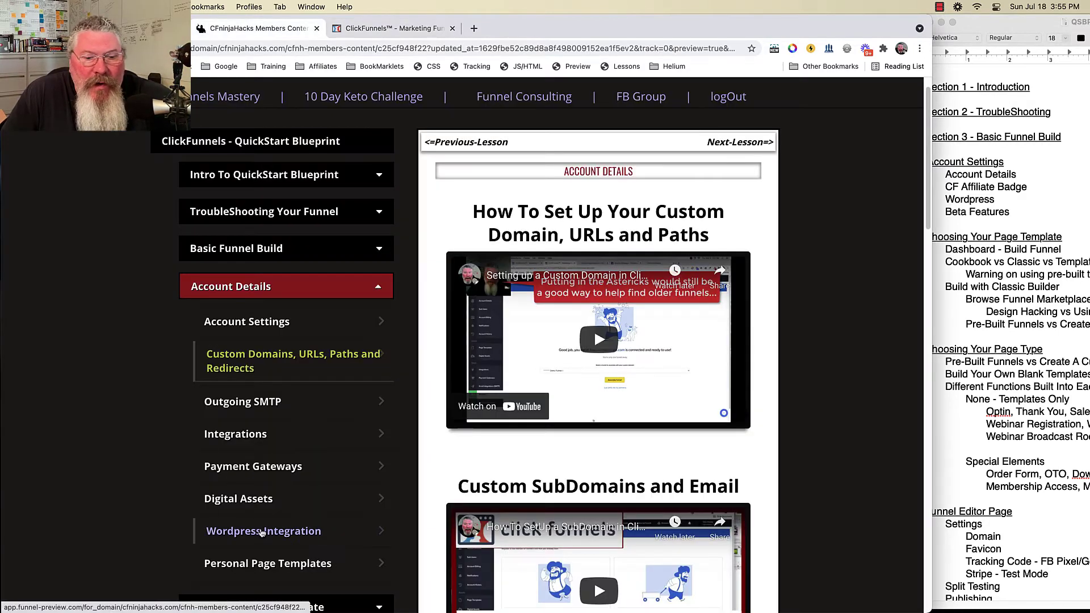
Step: View the Wordpress Integration lesson, then return to the ClickFunnels account details
click(262, 531)
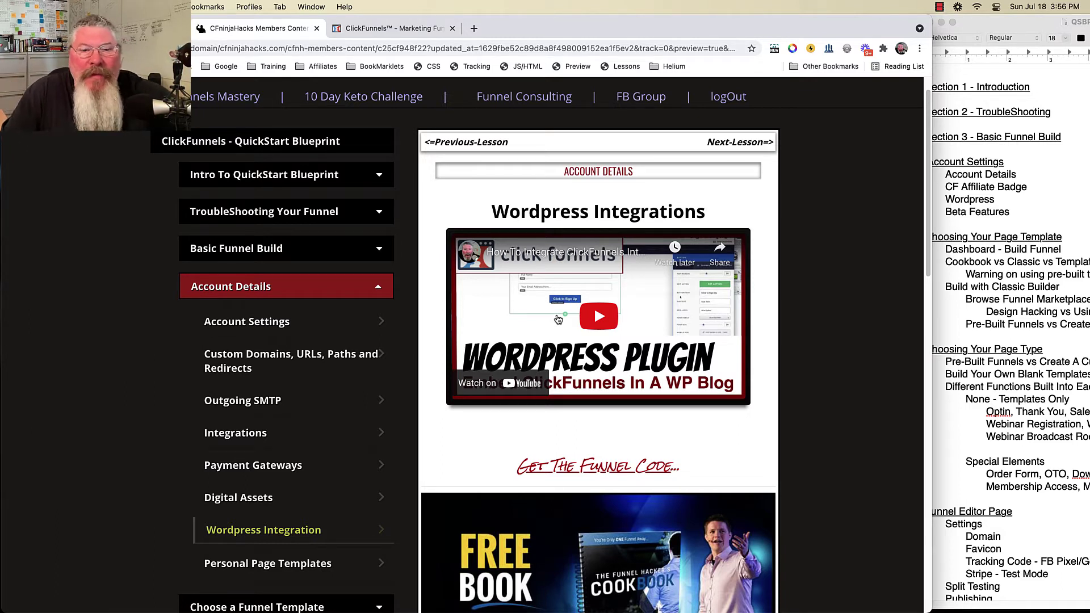
click(398, 29)
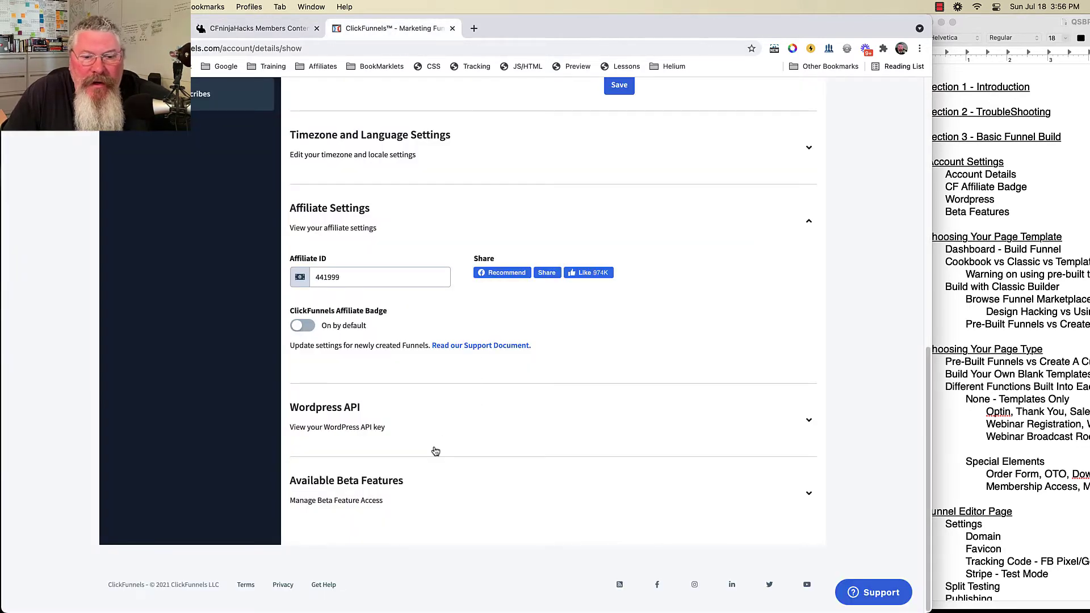
Step: Expand Available Beta Features and scroll through the table, including New Unsubscribe Page
click(422, 482)
scroll(422, 481, down, 3)
scroll(423, 482, down, 1)
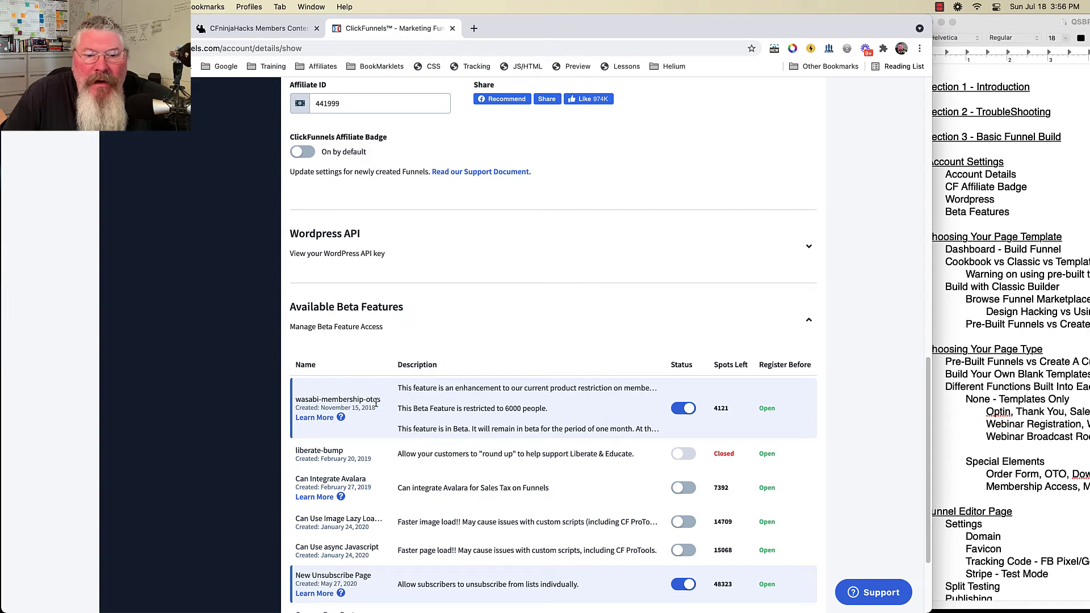
scroll(376, 402, down, 4)
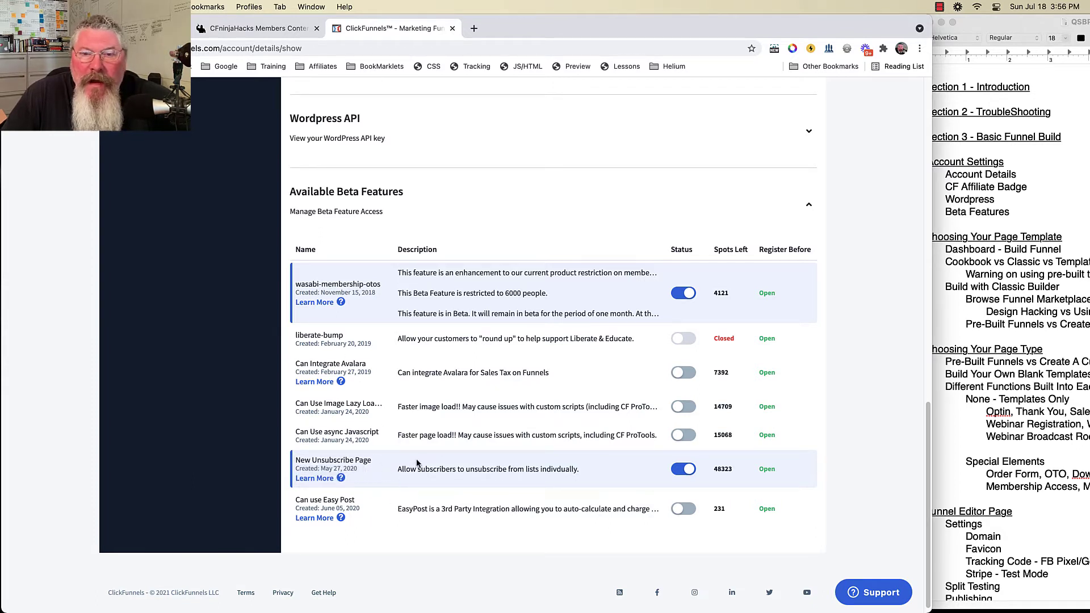
mouse_move(436, 338)
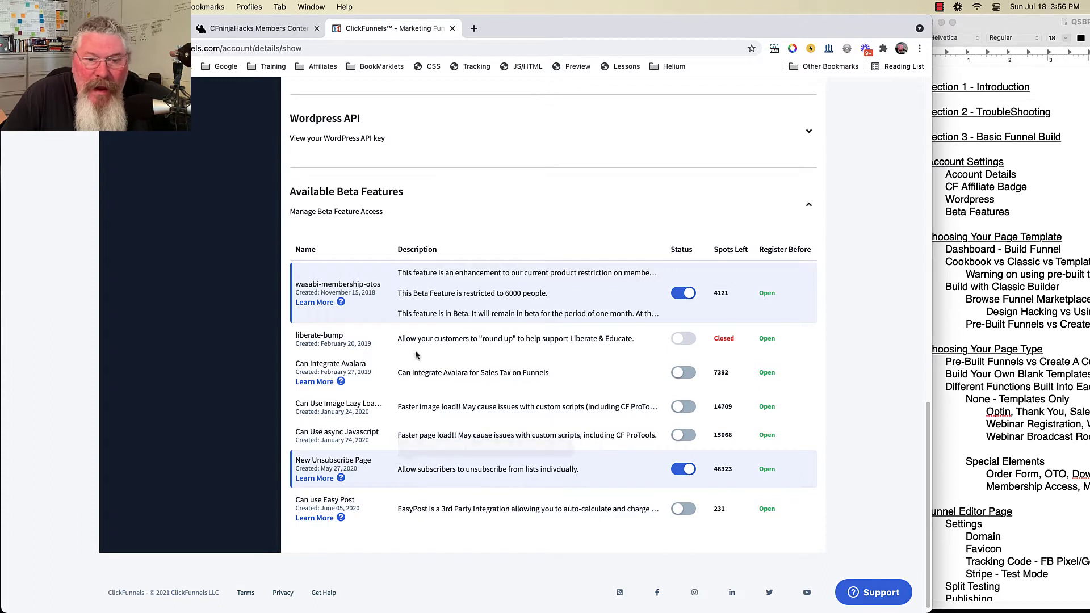
mouse_move(515, 453)
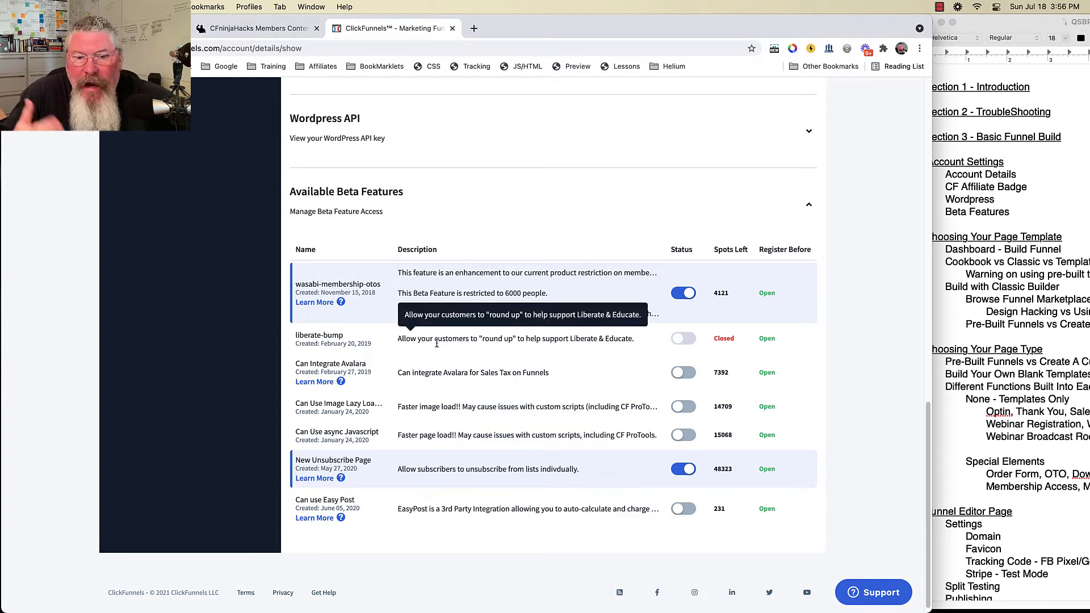
scroll(449, 335, up, 10)
scroll(451, 335, up, 2)
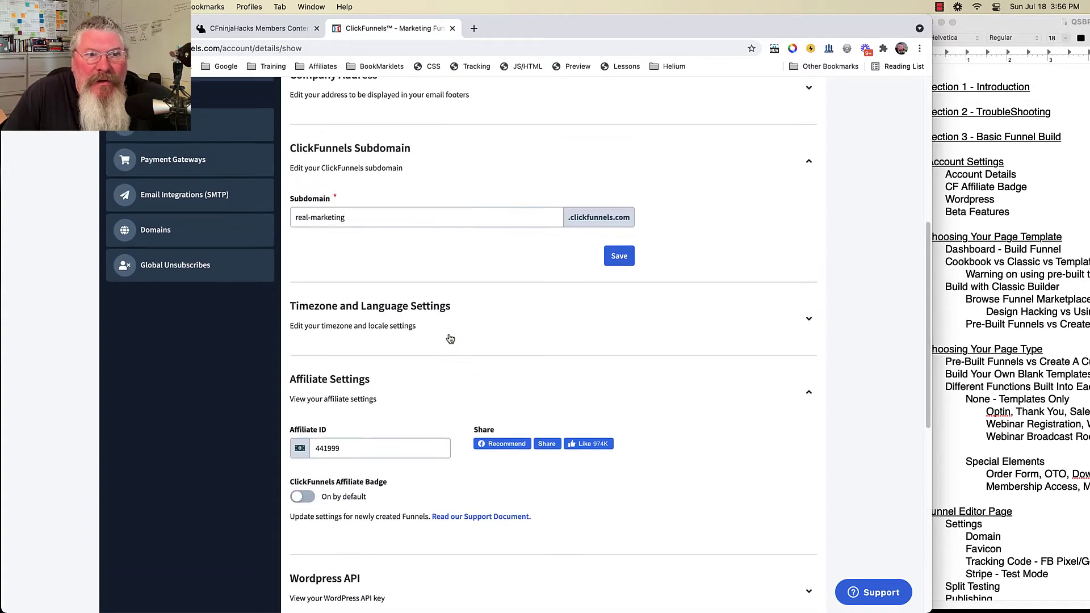
scroll(452, 336, up, 4)
Step: Browse the saved page and email templates, ending on the page templates list
click(170, 233)
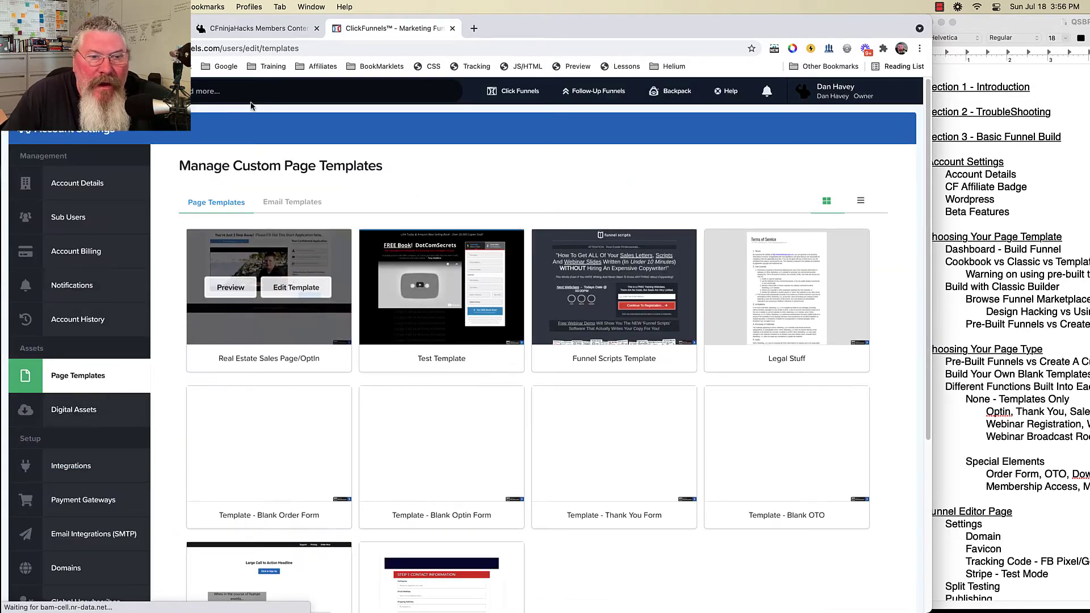
click(246, 31)
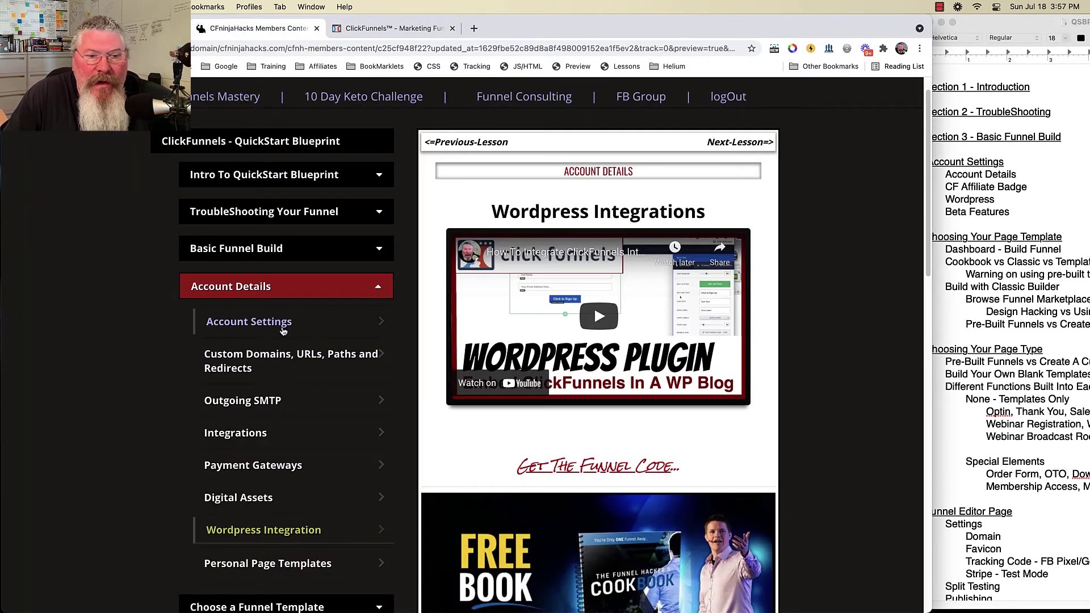
click(391, 28)
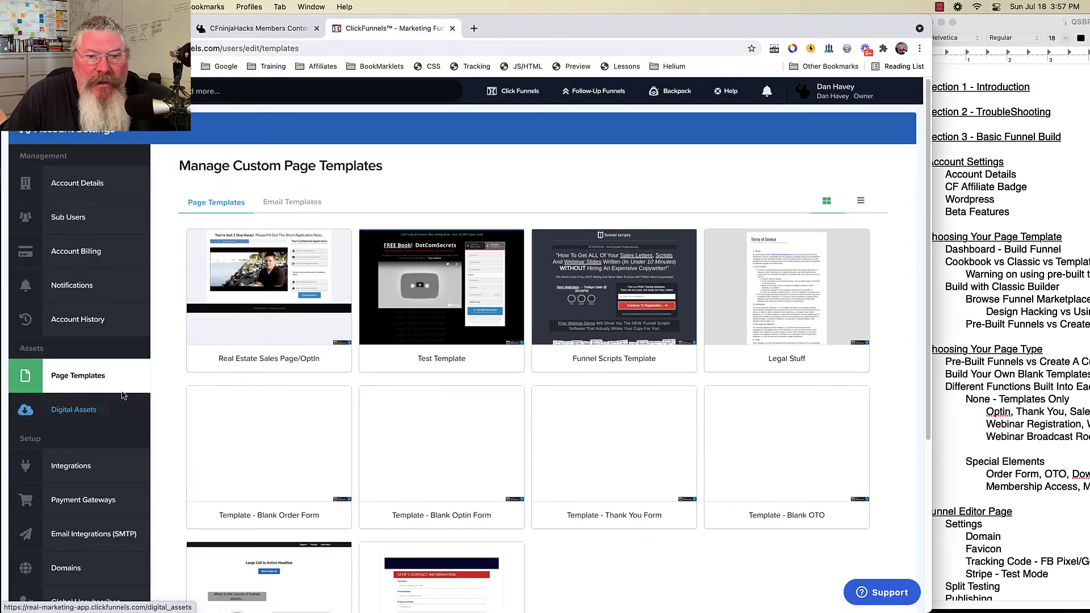
mouse_move(268, 286)
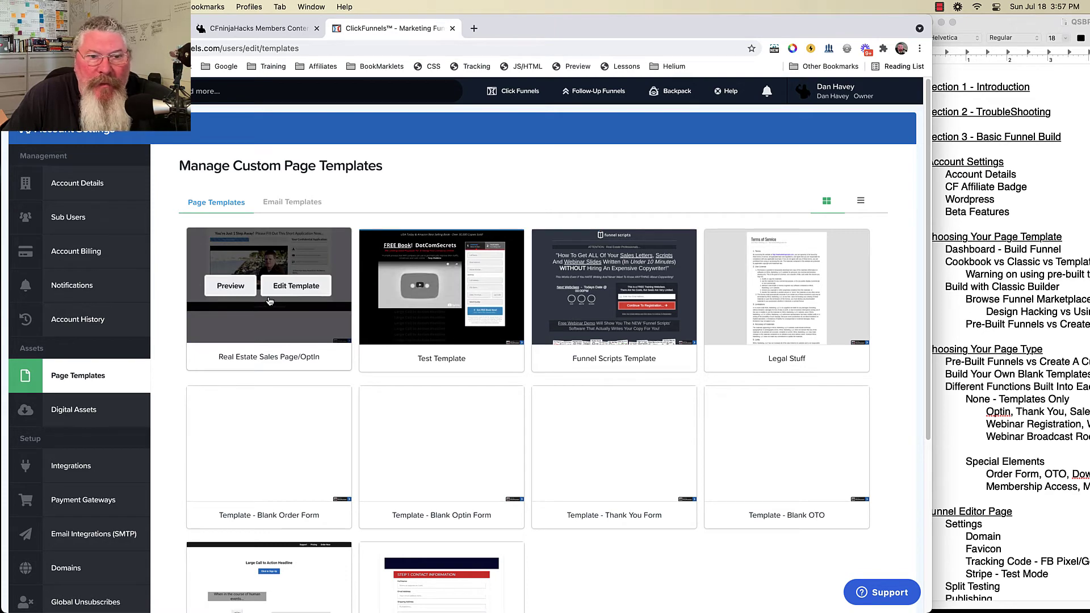
click(292, 203)
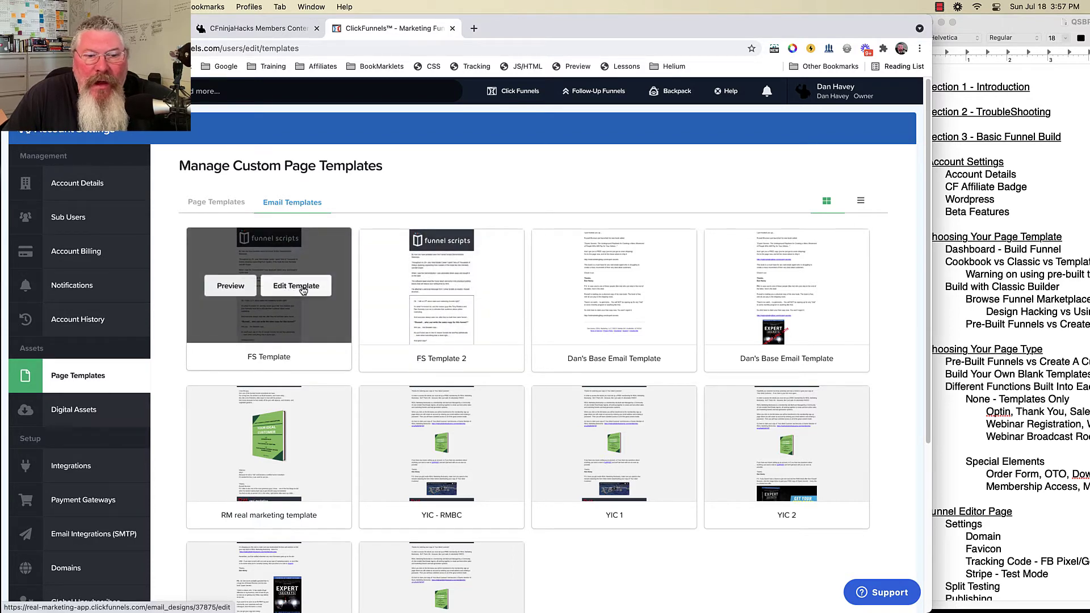
click(218, 203)
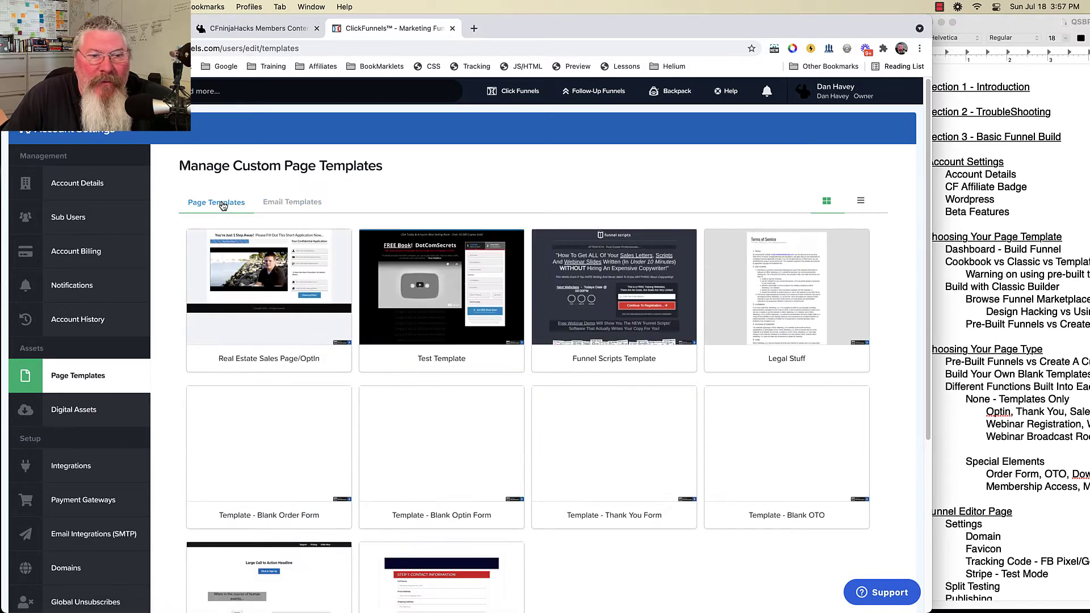
mouse_move(268, 285)
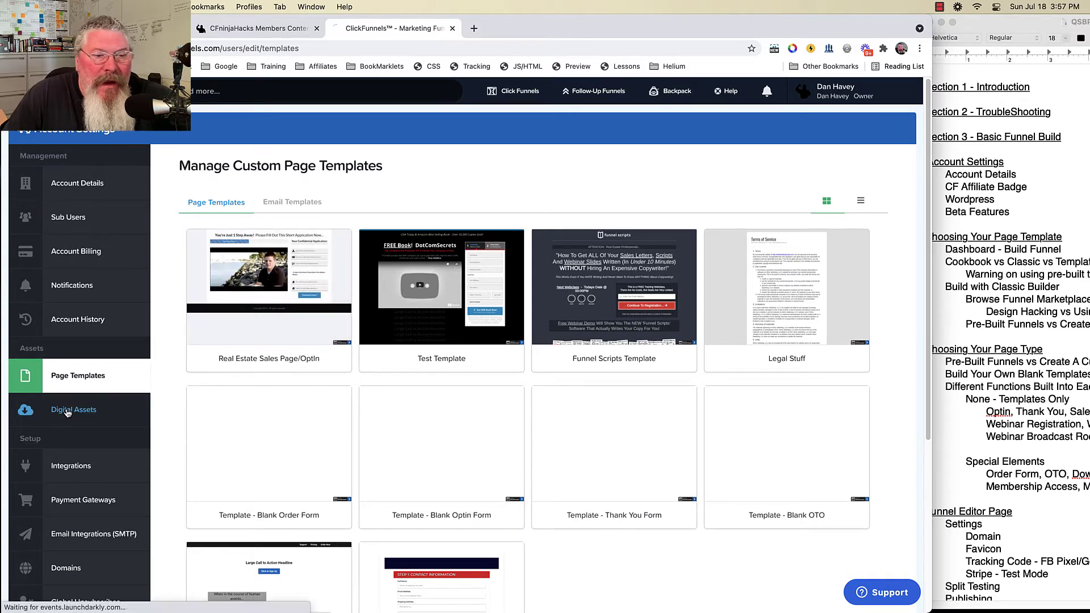
Step: Review digital assets, the fblogin asset's options and the new-asset form, then open Integrations
click(71, 410)
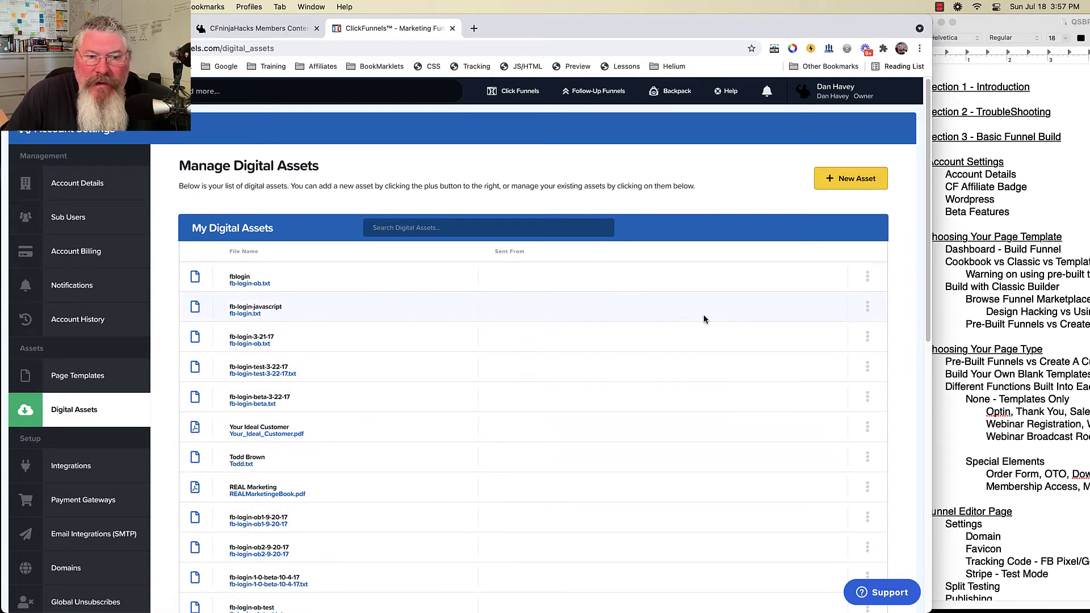
click(868, 277)
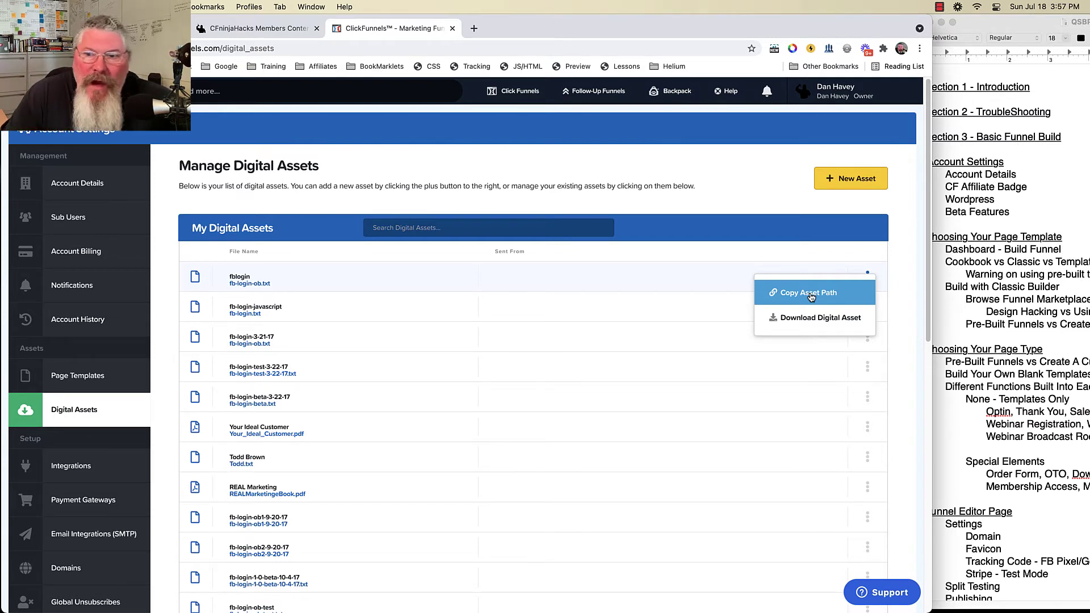
click(841, 179)
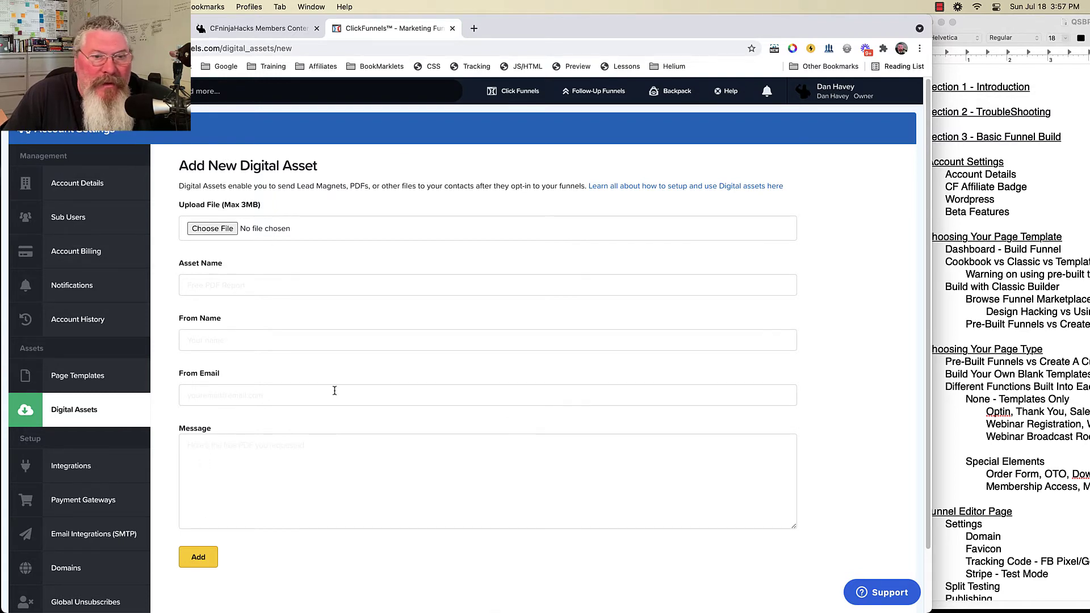
scroll(335, 390, down, 1)
click(84, 434)
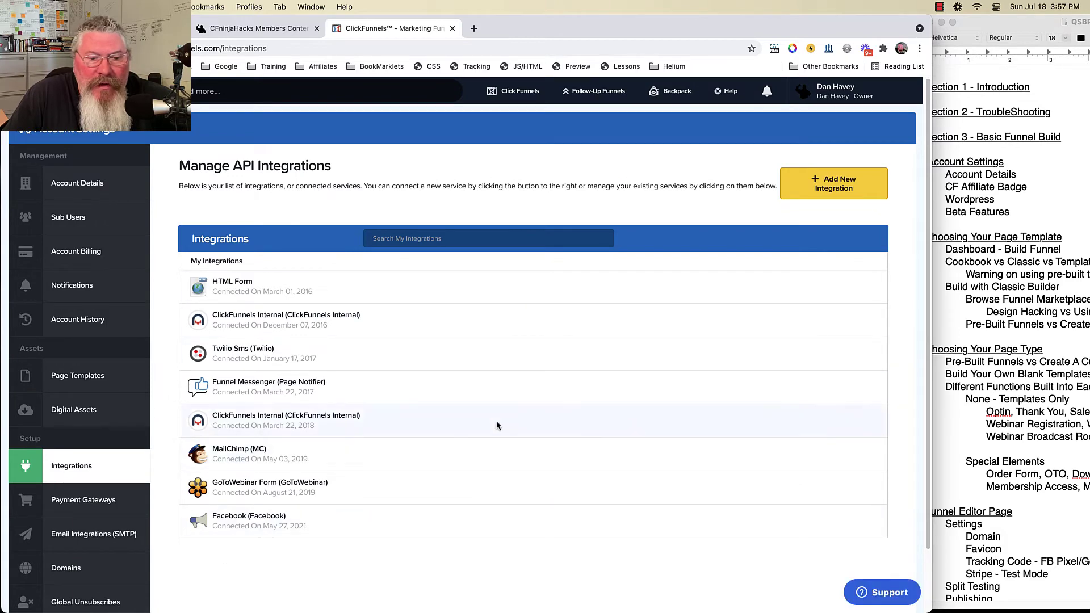
Step: Browse new integrations by Actions, Email, Messaging, Sales Tax, SMS and Webinar categories
click(840, 189)
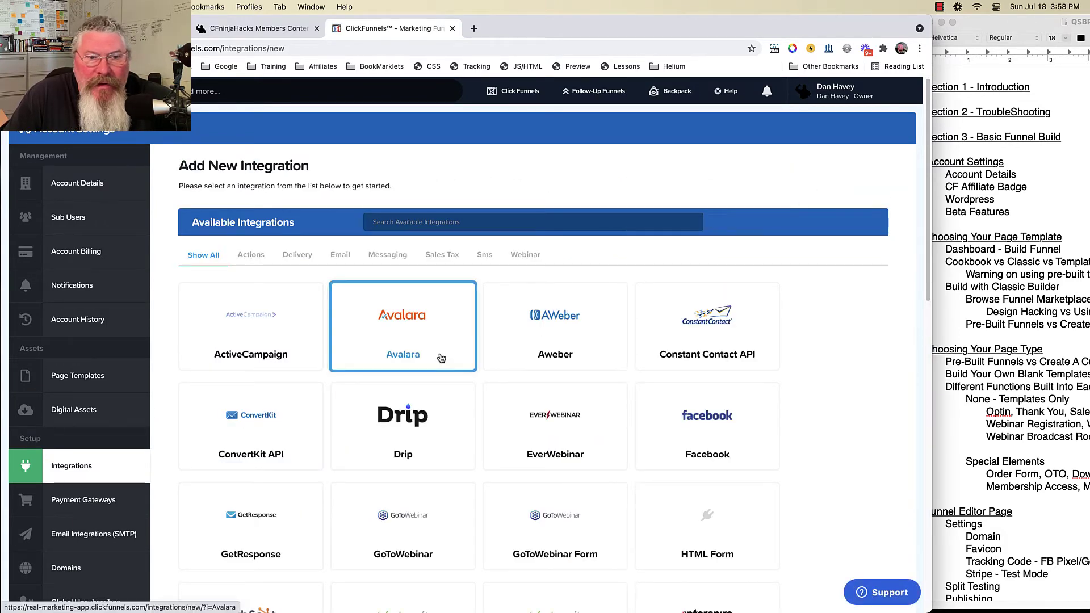
click(250, 256)
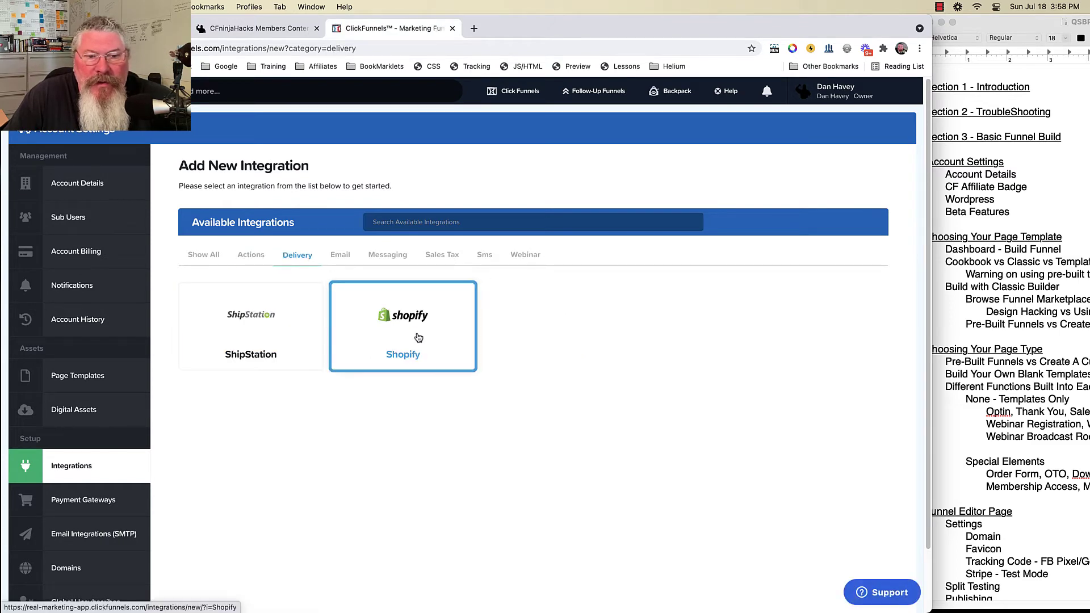
click(340, 254)
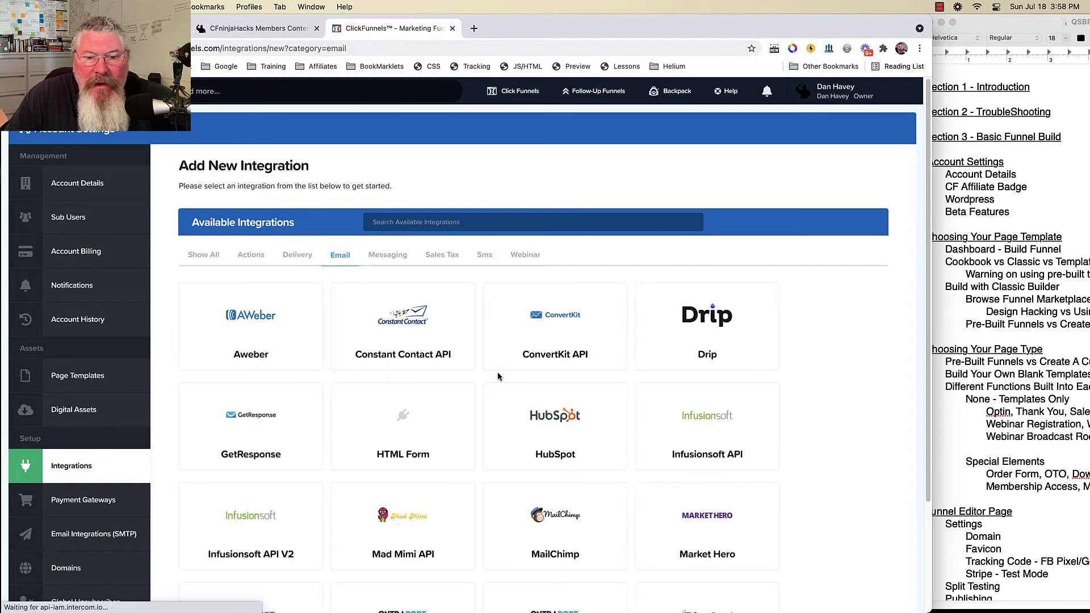
scroll(497, 377, down, 3)
scroll(497, 377, up, 3)
click(394, 260)
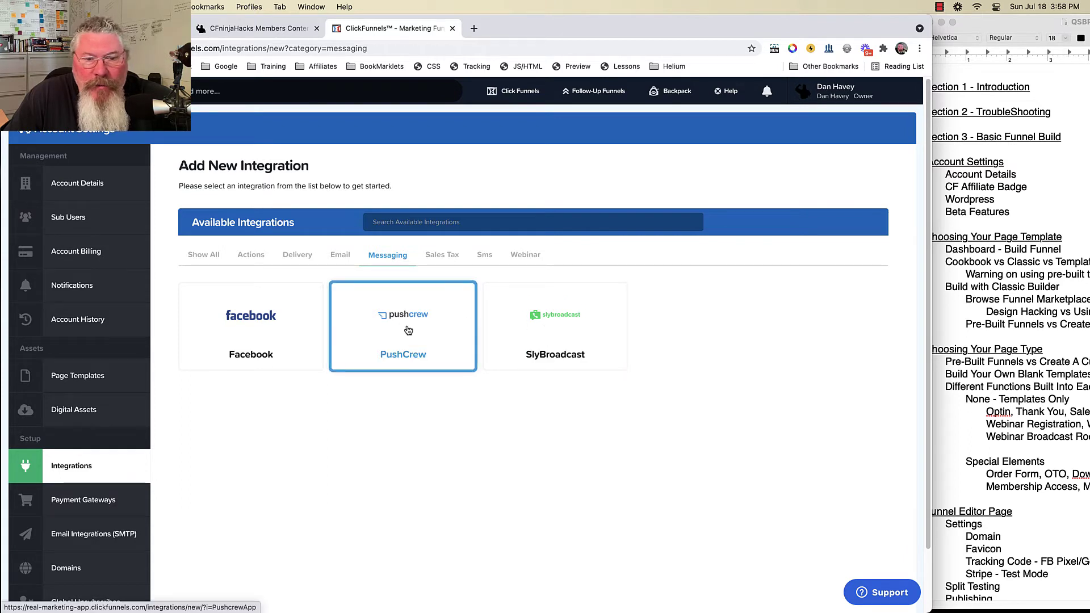
click(435, 259)
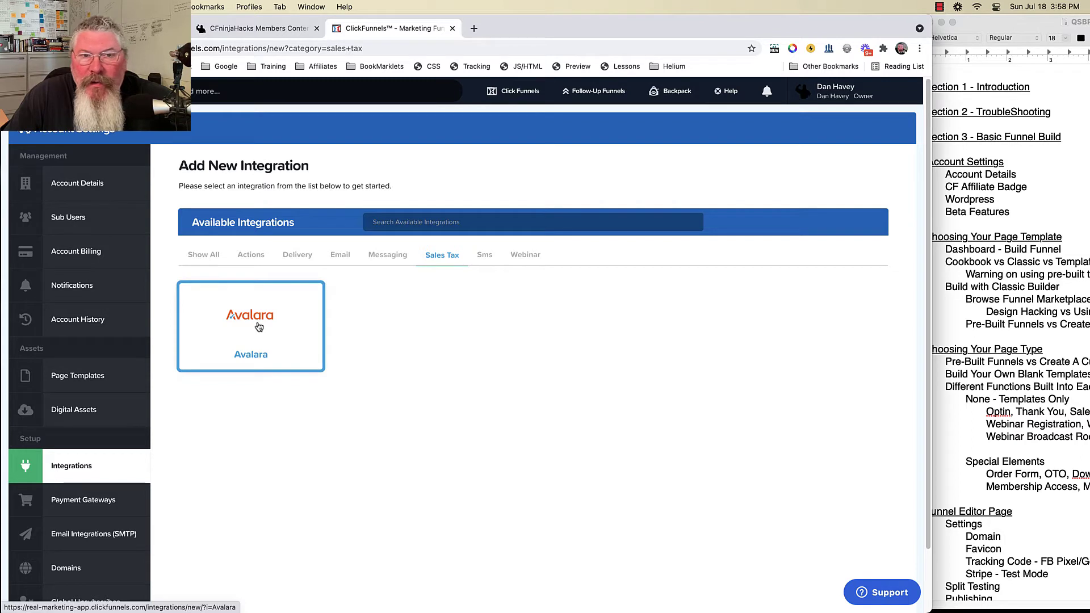
click(484, 260)
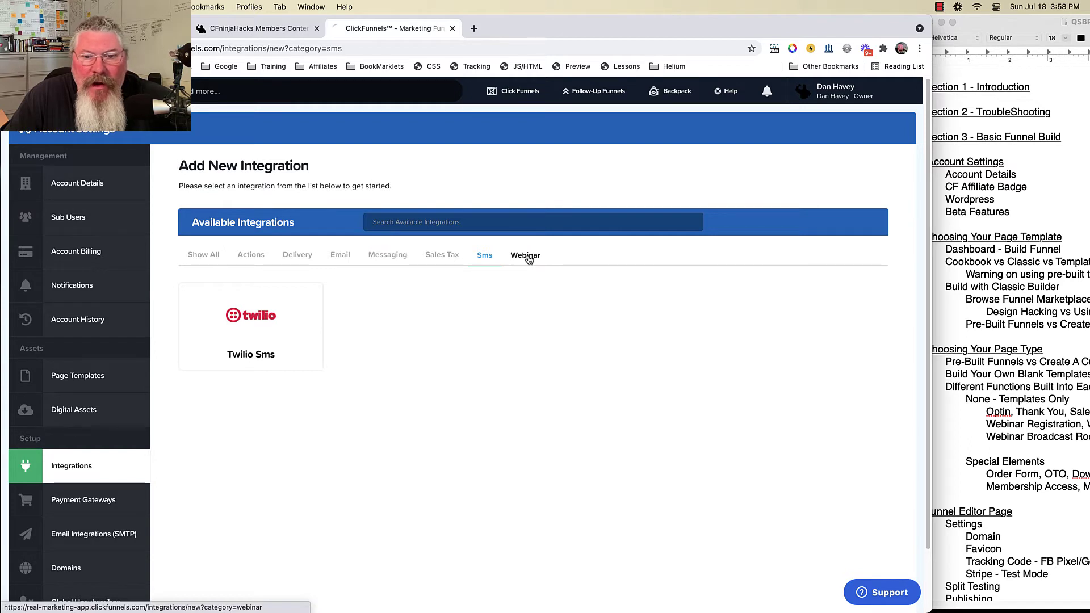
click(527, 258)
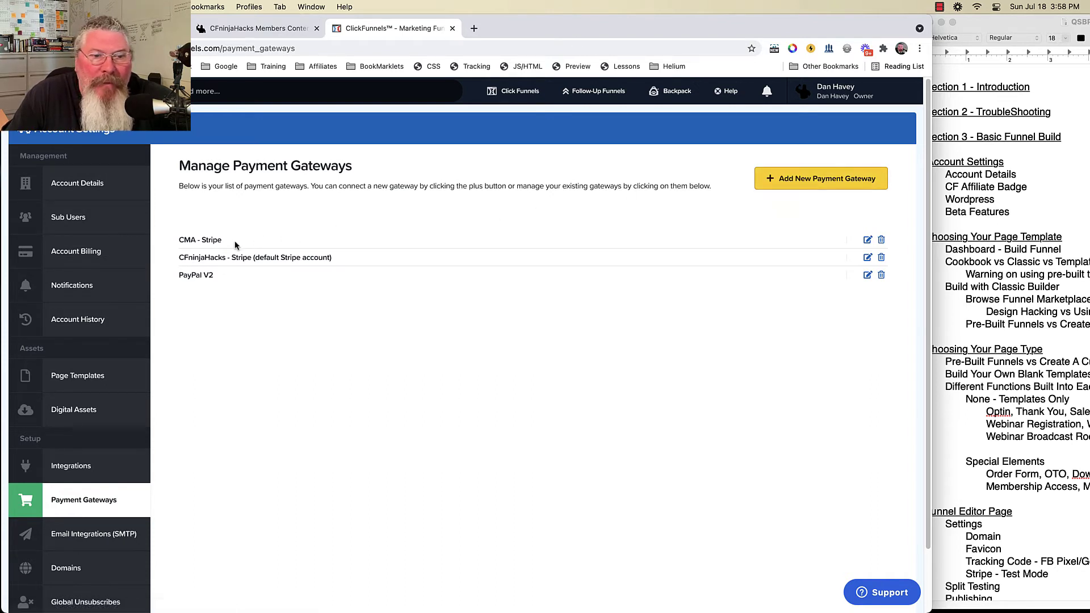
Step: Look over the Add New Payment Gateway options, then open Email Integrations (SMTP)
click(811, 185)
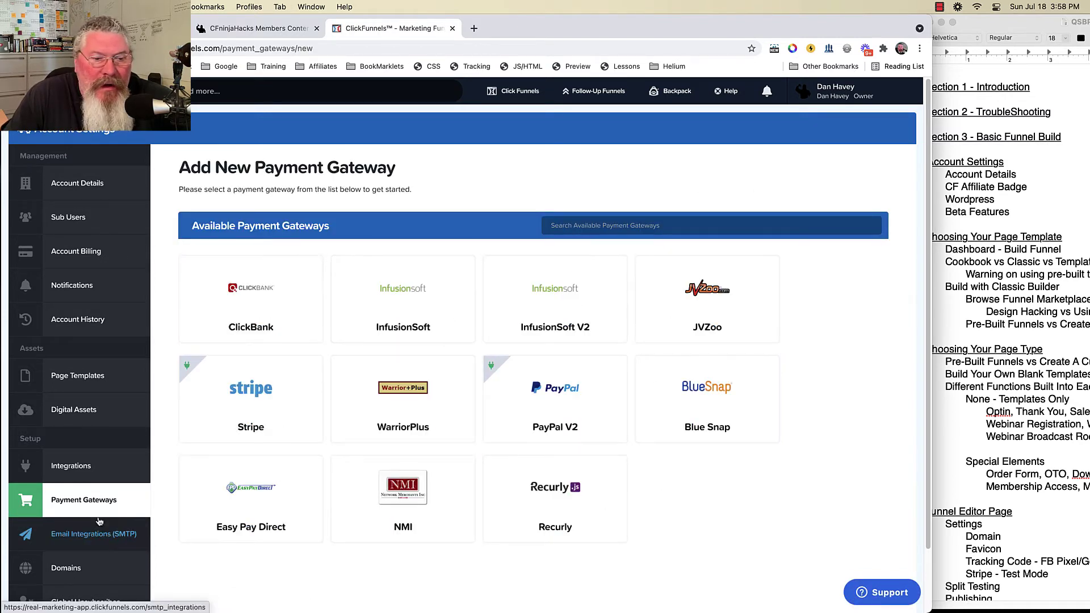
click(81, 537)
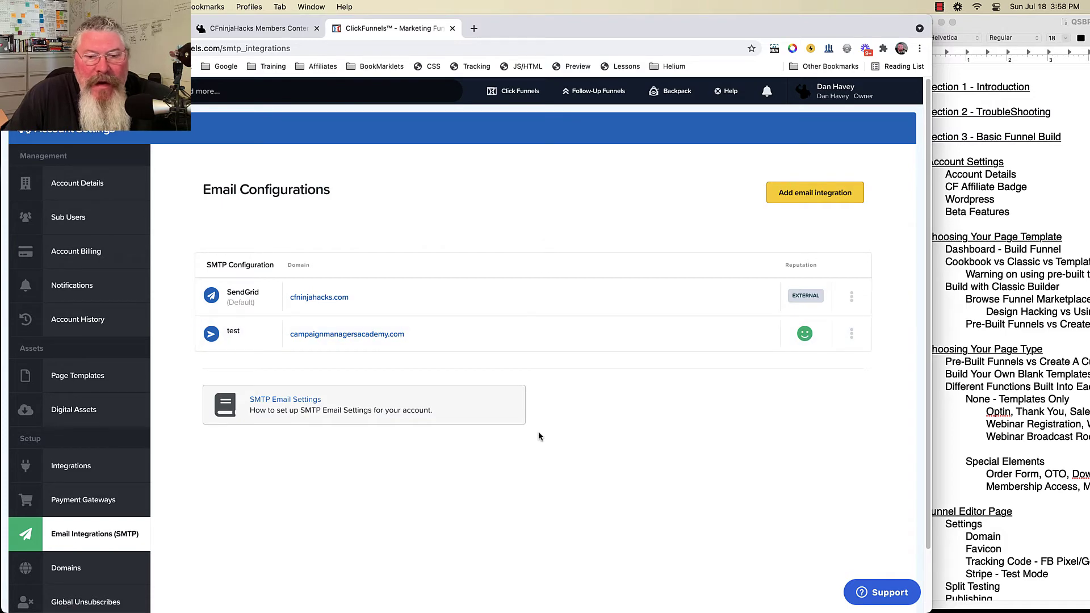
Step: Filter new integrations to email services and select HTML Form
scroll(538, 433, down, 2)
click(79, 418)
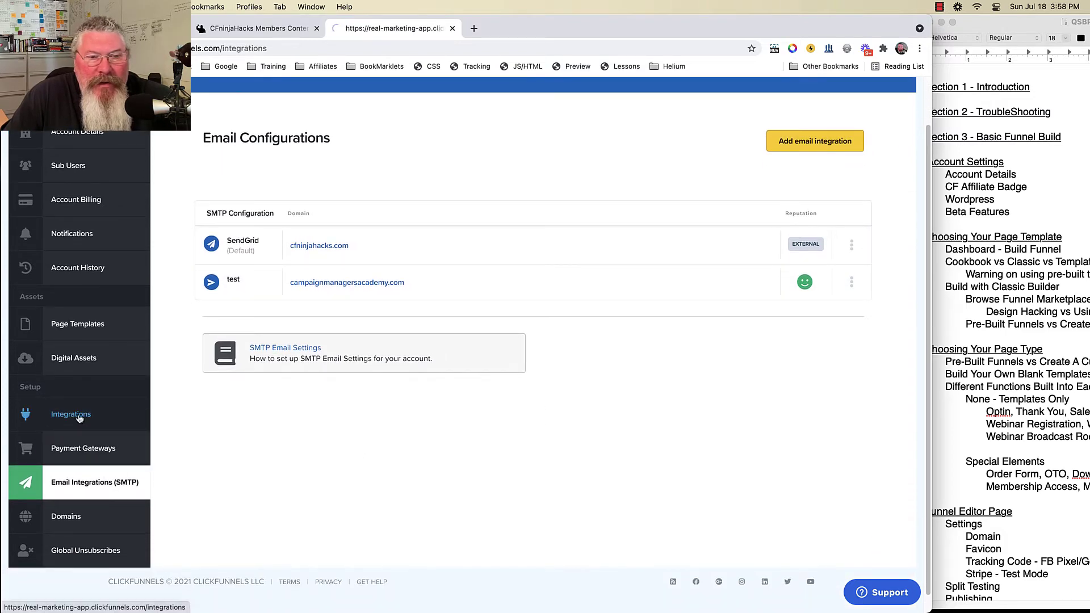
click(808, 180)
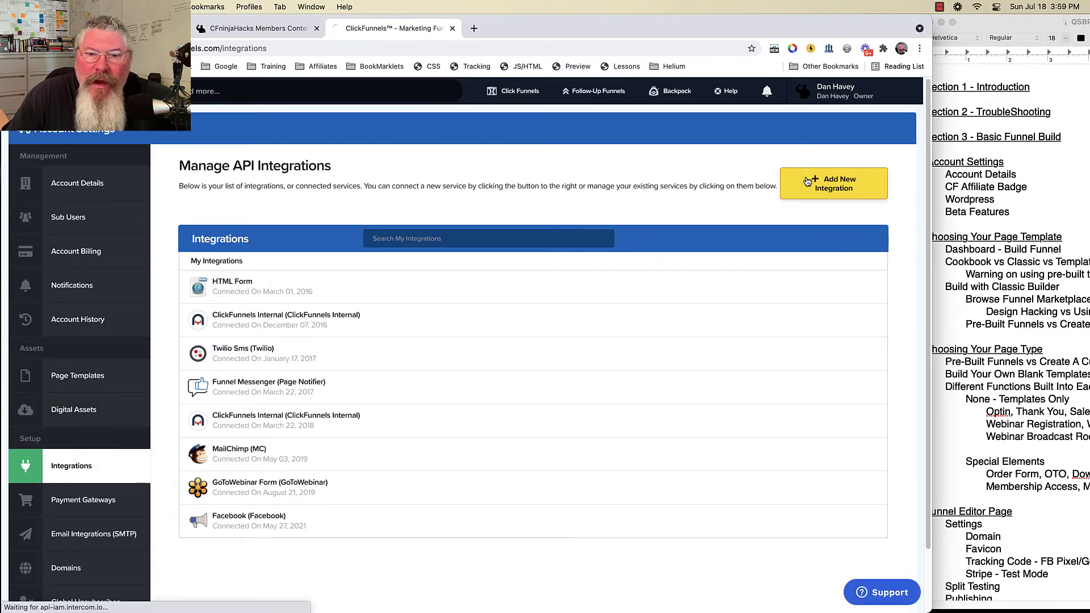
click(341, 256)
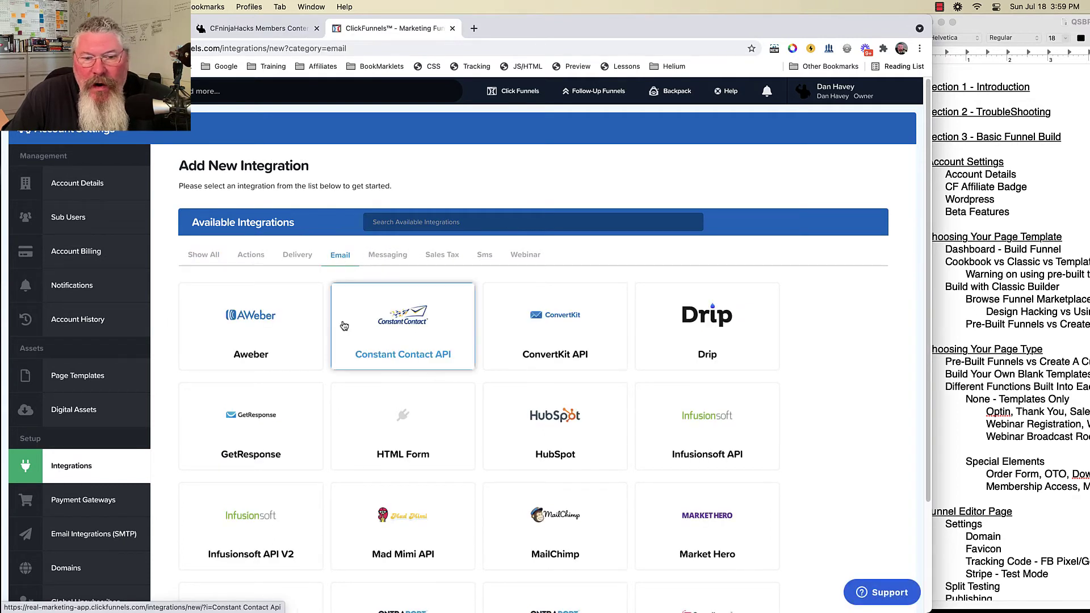
scroll(342, 323, down, 3)
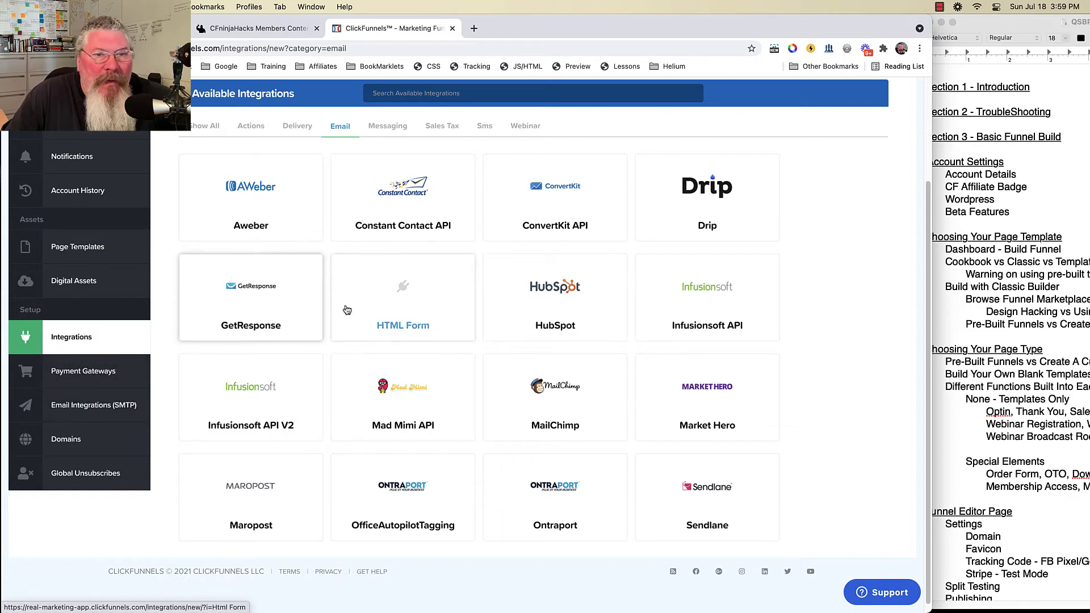
click(402, 335)
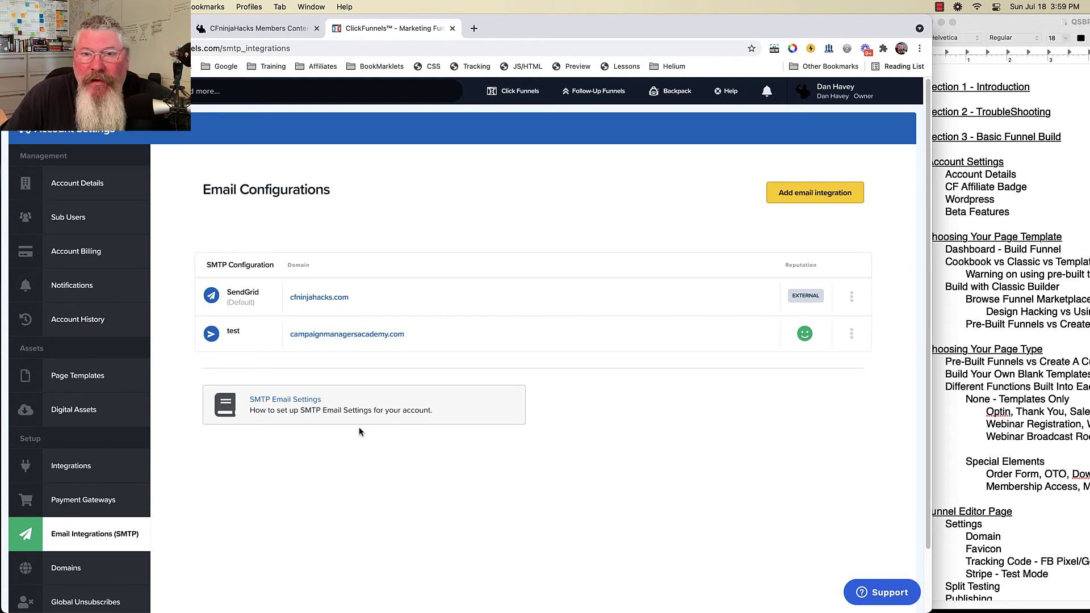
Step: Check the course lesson, then return and open the My Domains list
click(261, 29)
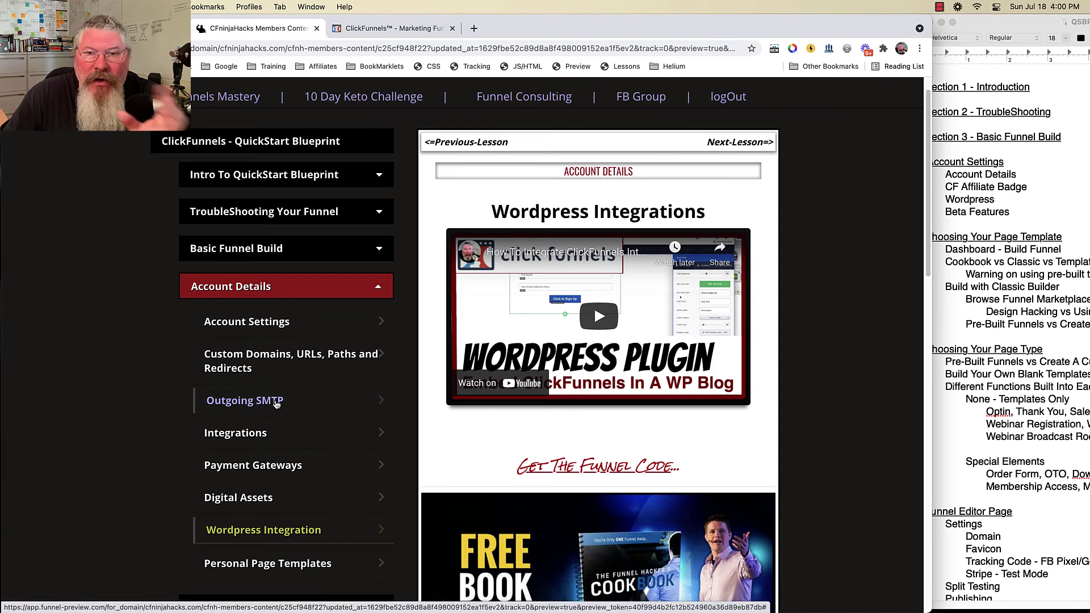
click(416, 31)
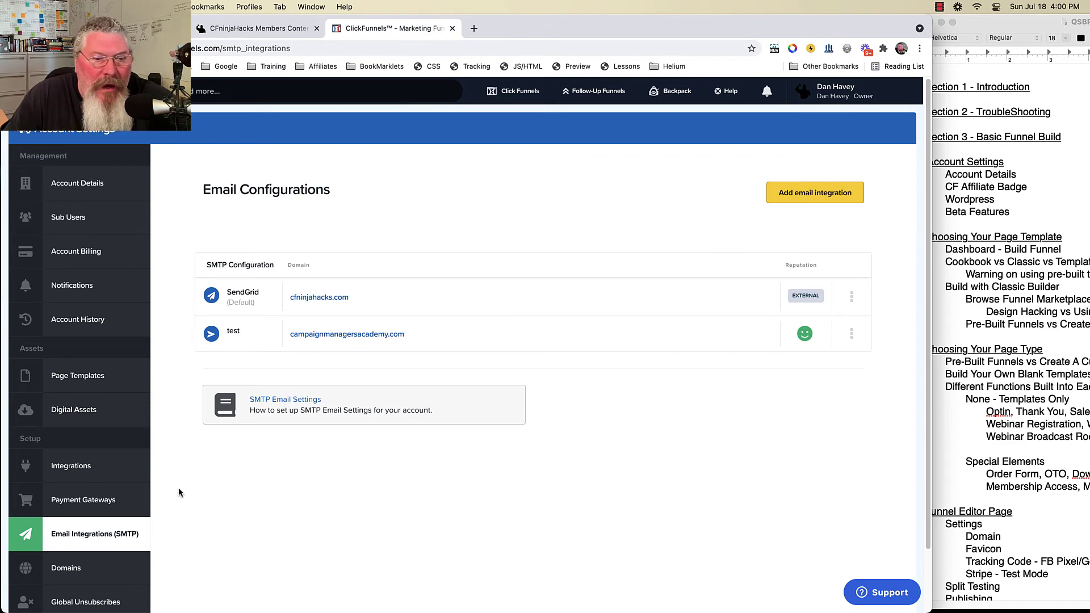
scroll(63, 500, down, 2)
click(63, 499)
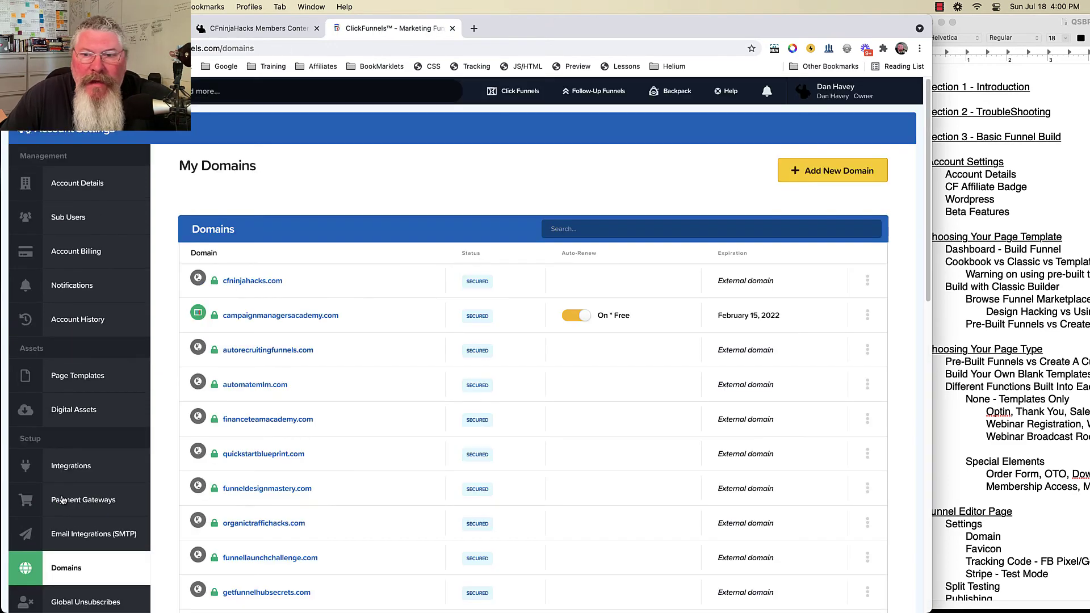
Step: Open cfninjahacks.com's Edit settings, then start adding an existing domain via Add New Domain
scroll(296, 453, down, 10)
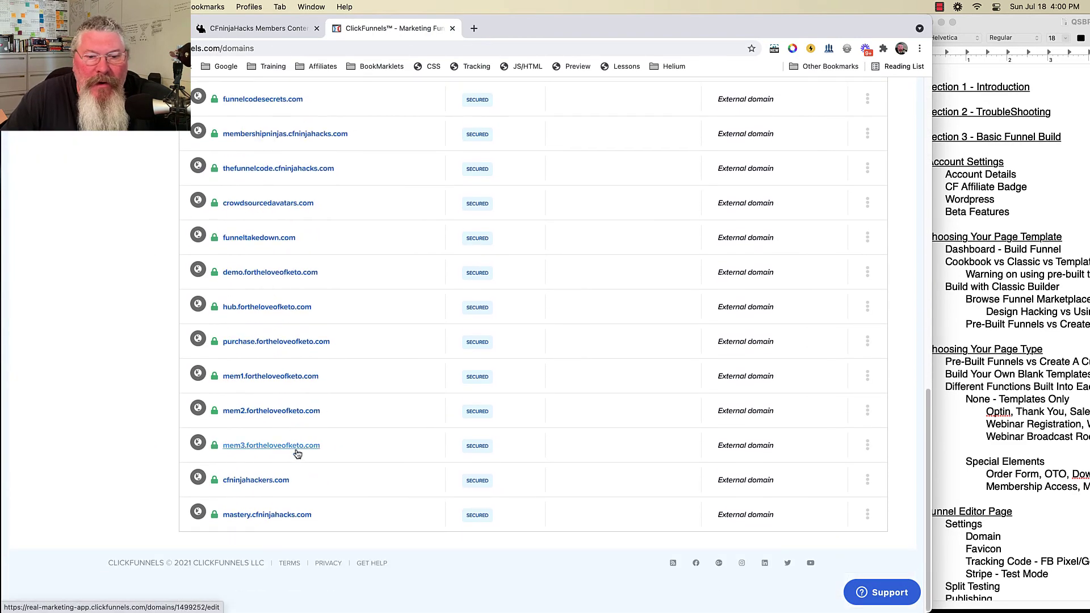
scroll(562, 510, up, 8)
scroll(562, 508, up, 8)
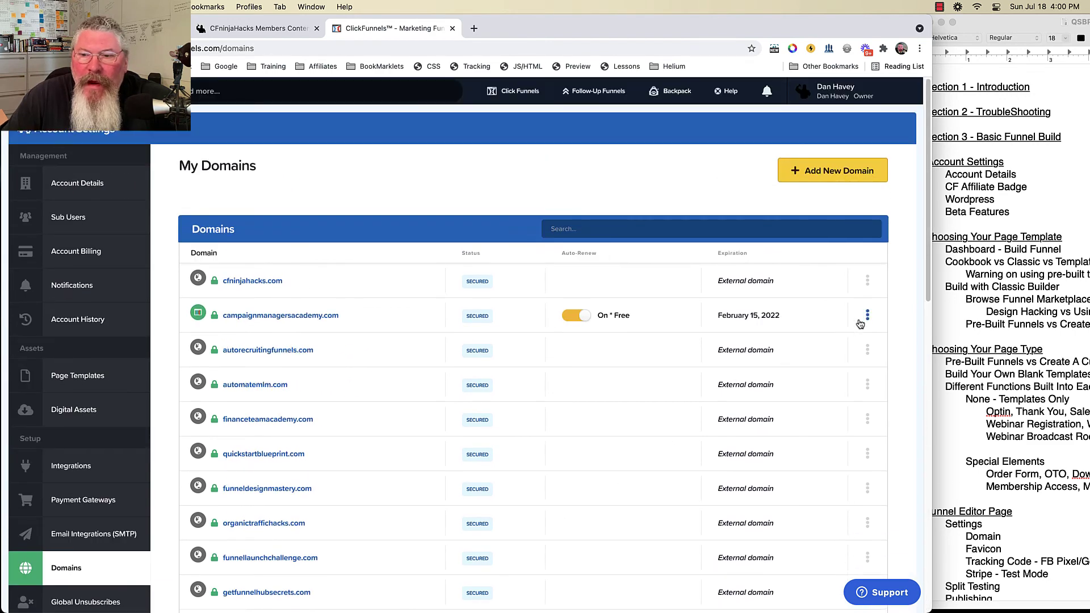
click(866, 279)
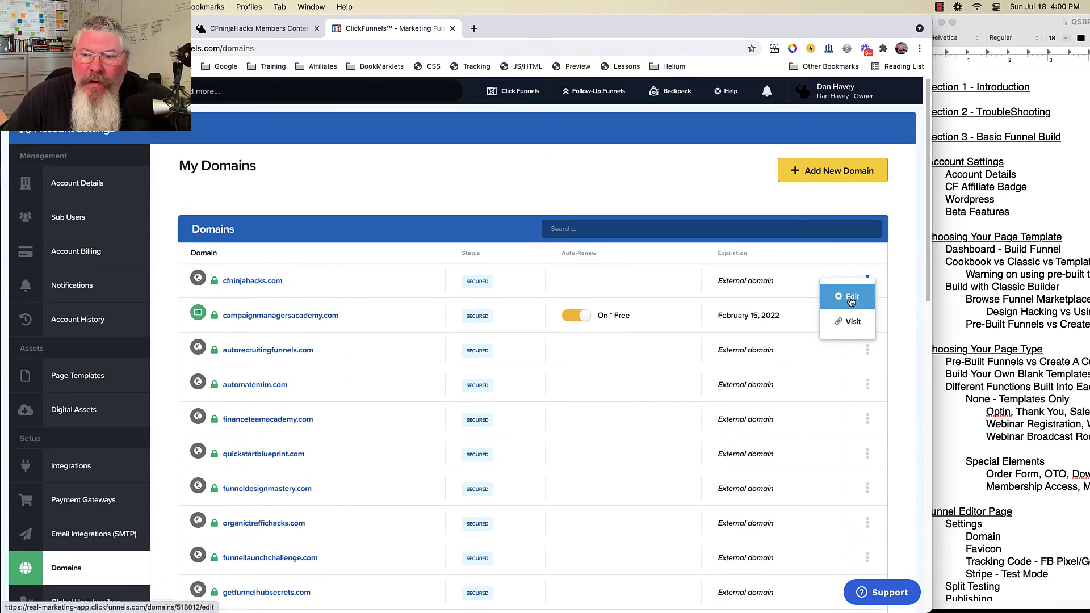
click(851, 300)
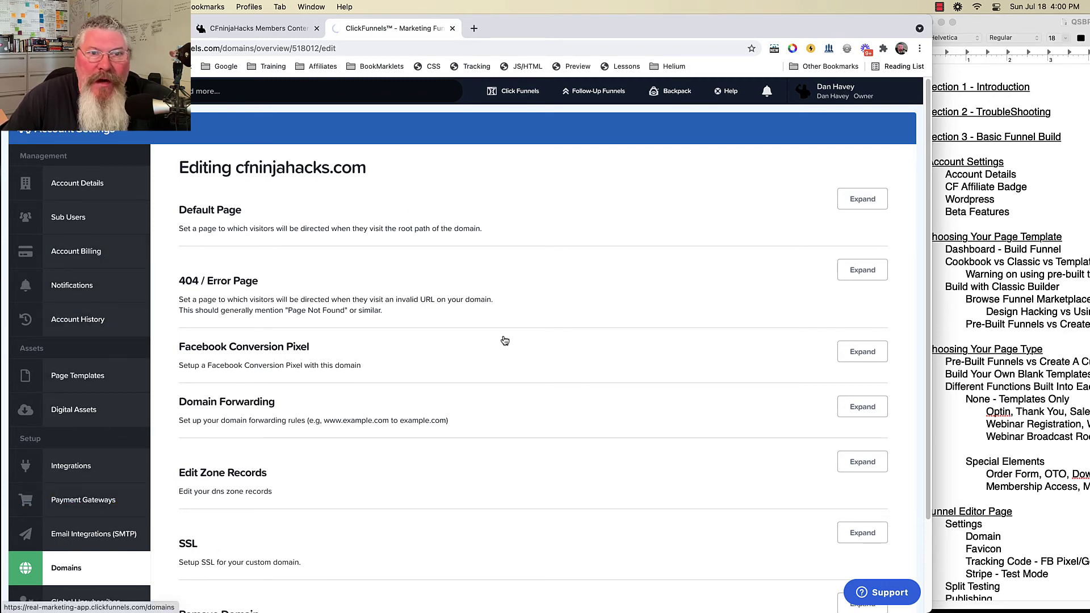
click(826, 180)
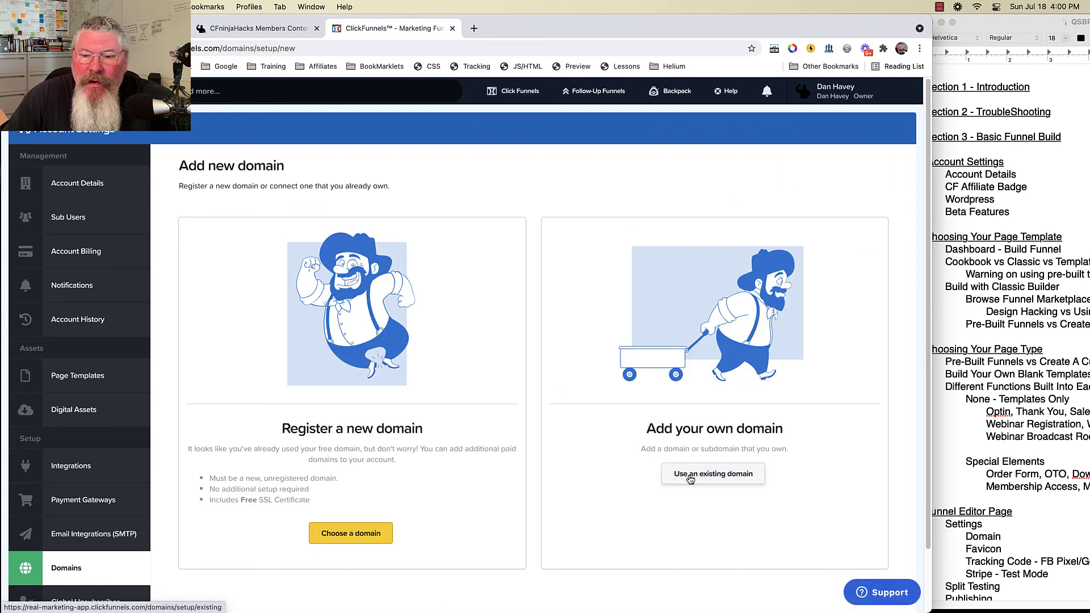
click(688, 475)
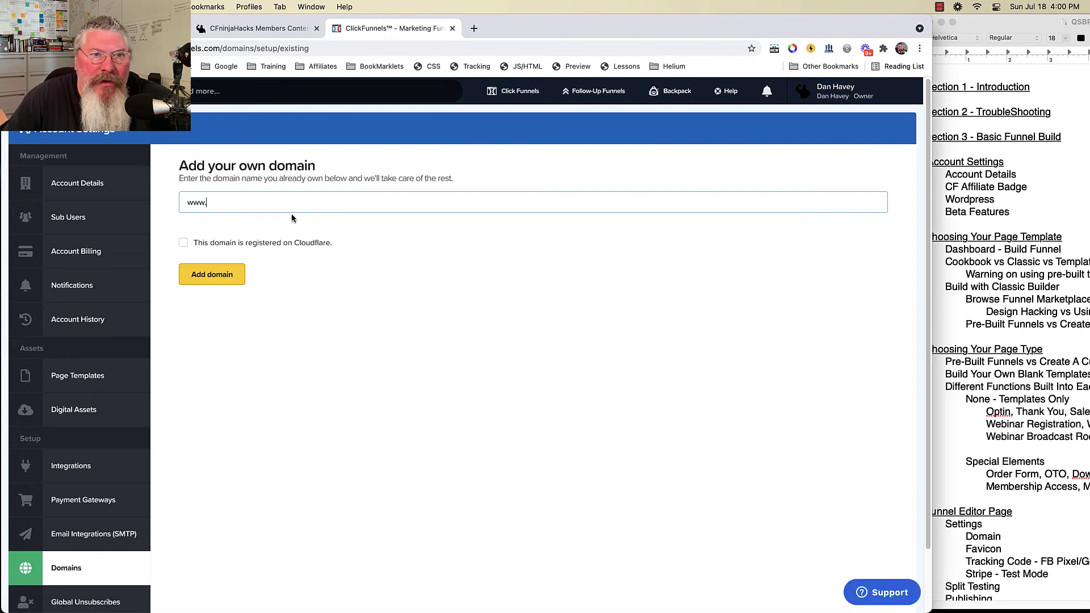
Step: Review the 'Custom Domains, URLs, Paths and Redirects' lesson, then return to the ClickFunnels add-domain form
click(258, 28)
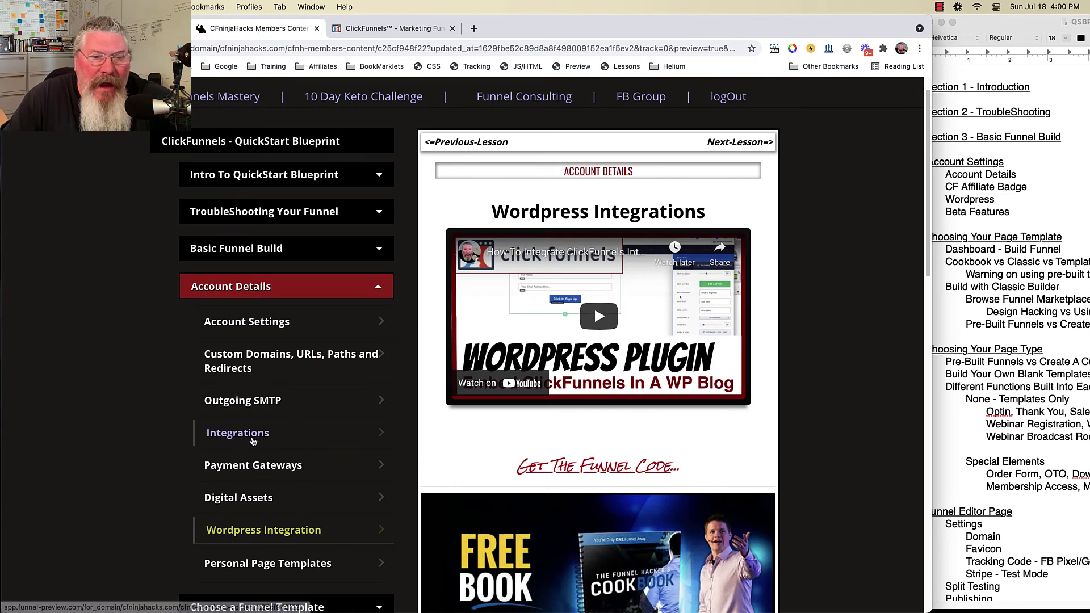
click(273, 362)
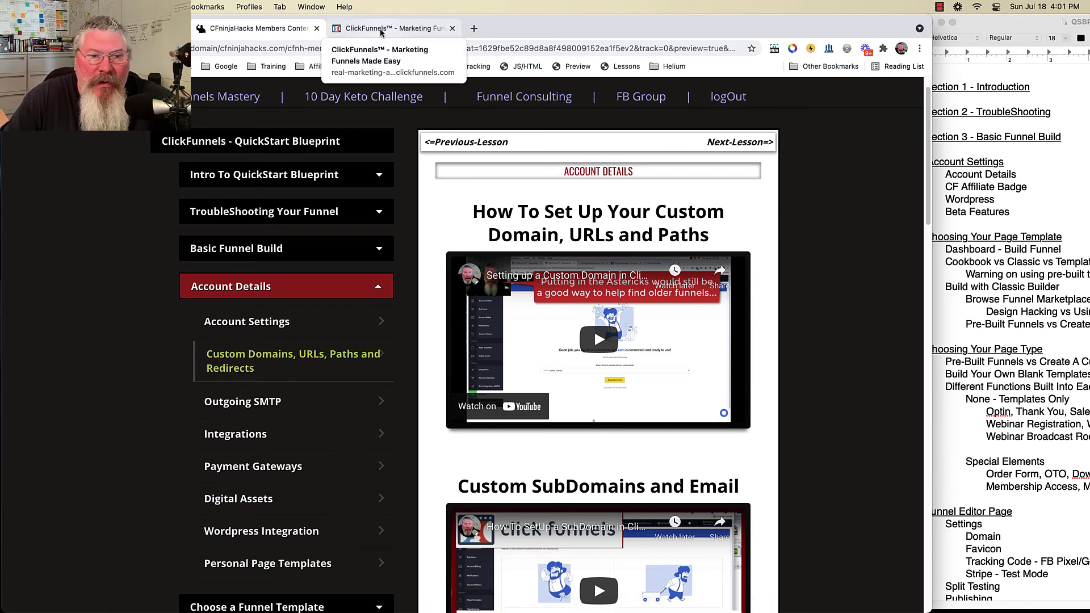
click(381, 30)
scroll(306, 368, down, 3)
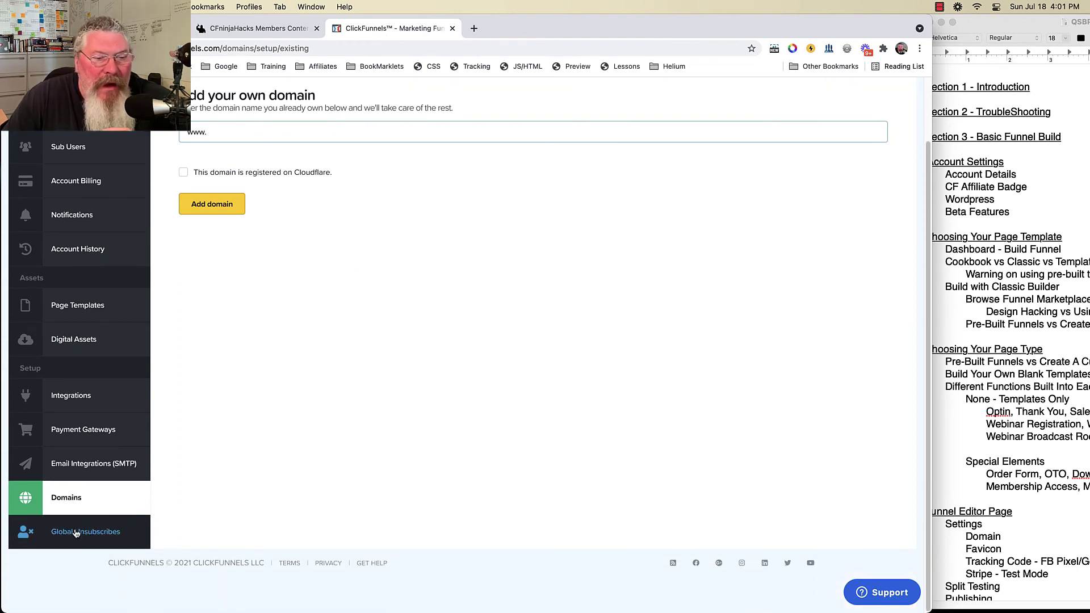
Step: Review the Global Unsubscribes list, then return to the CFninjaHacks Custom Domains lesson
click(73, 531)
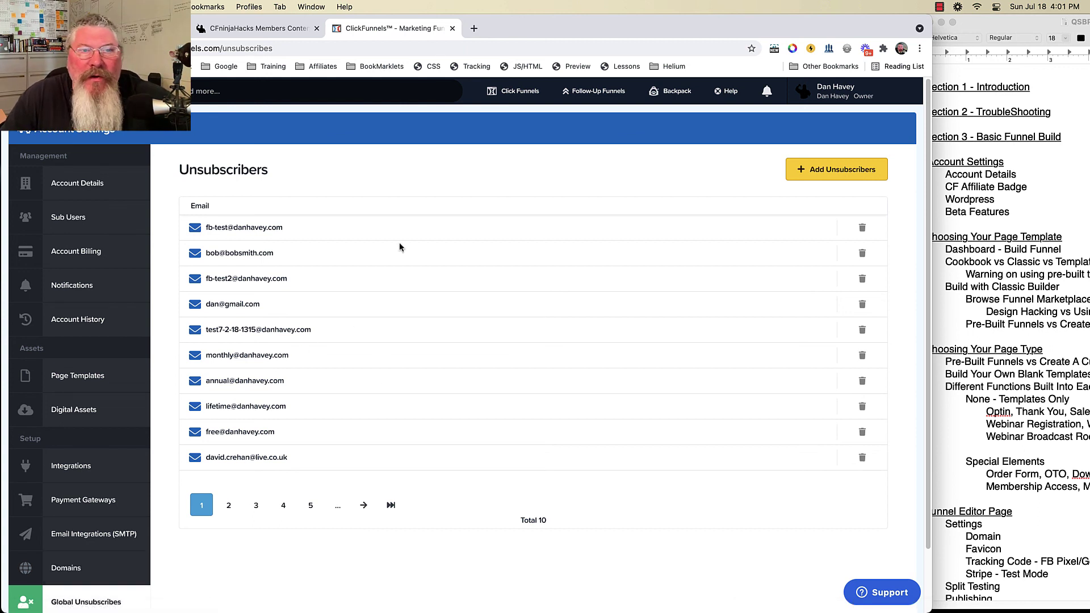
click(259, 28)
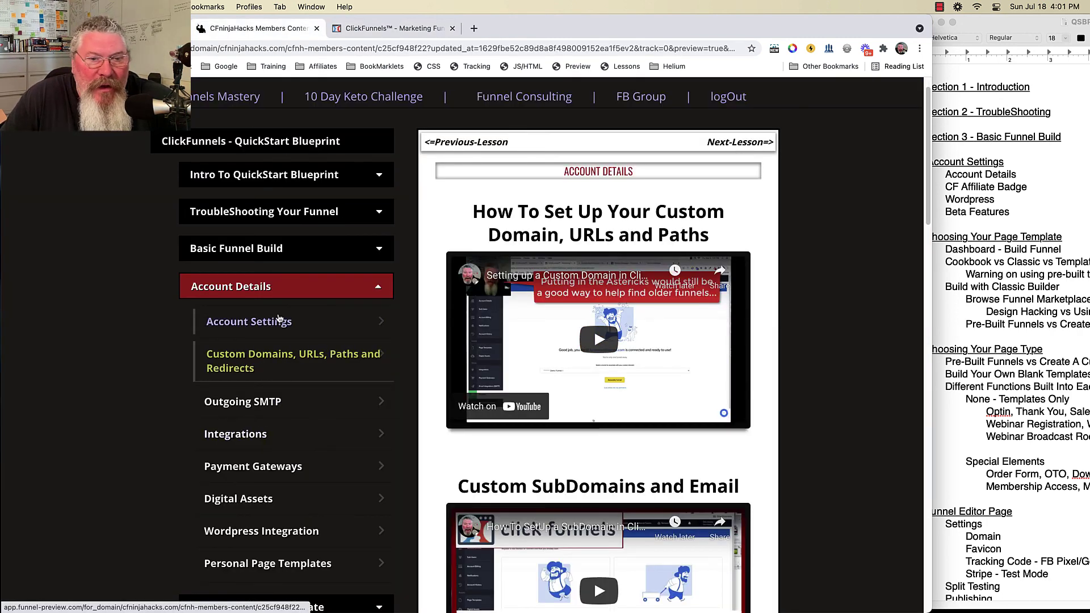
Step: Expand the Basic Funnel Build module in the lesson sidebar to show its lessons
scroll(278, 319, down, 2)
click(255, 184)
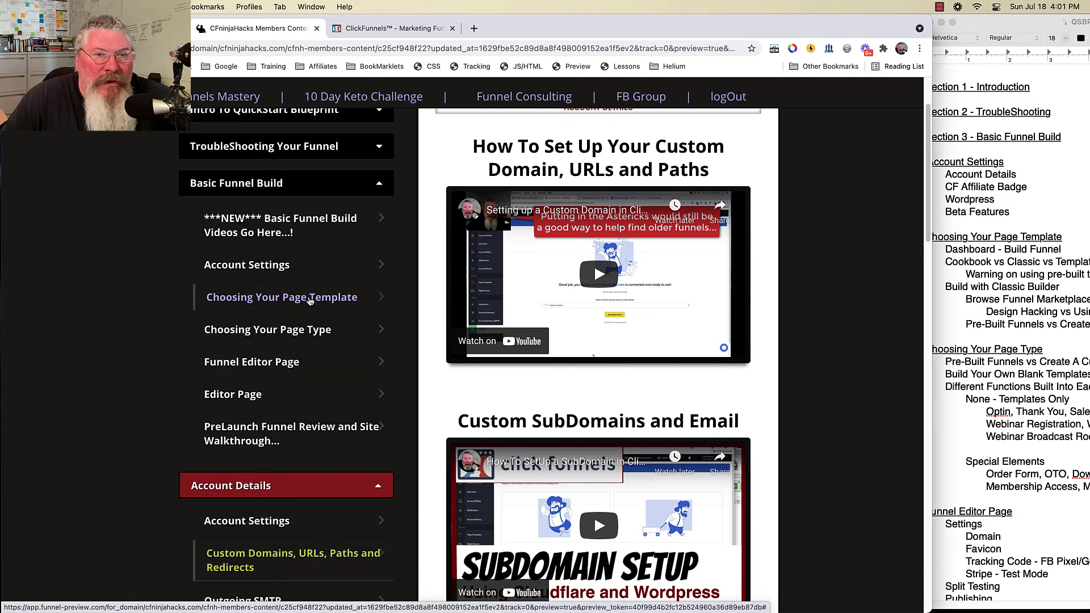